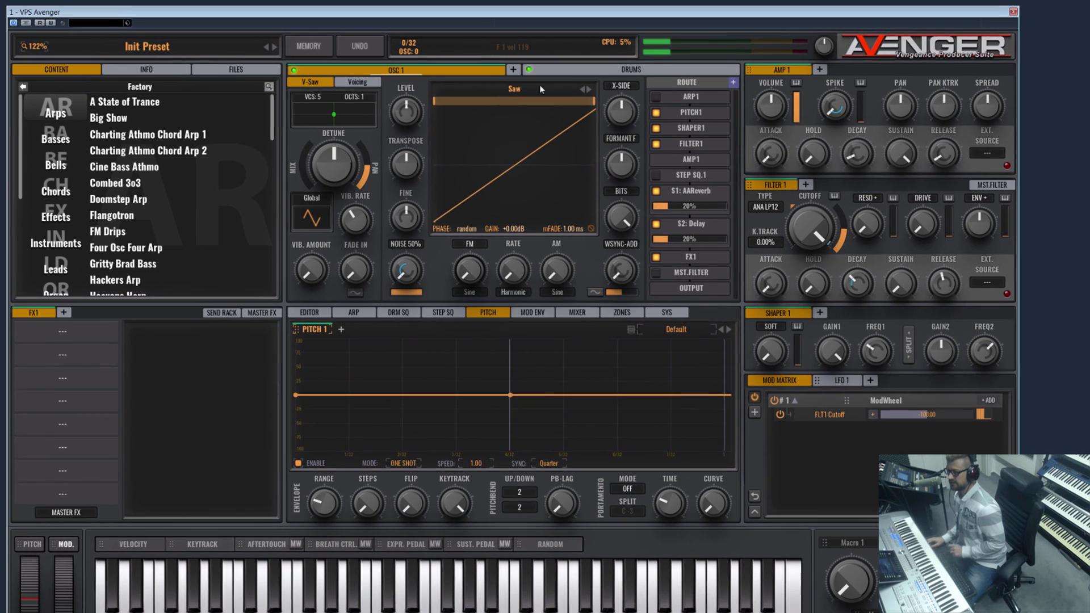
# - Set oscillator 1's waveform to the basic Sine shape
pyautogui.click(461, 80)
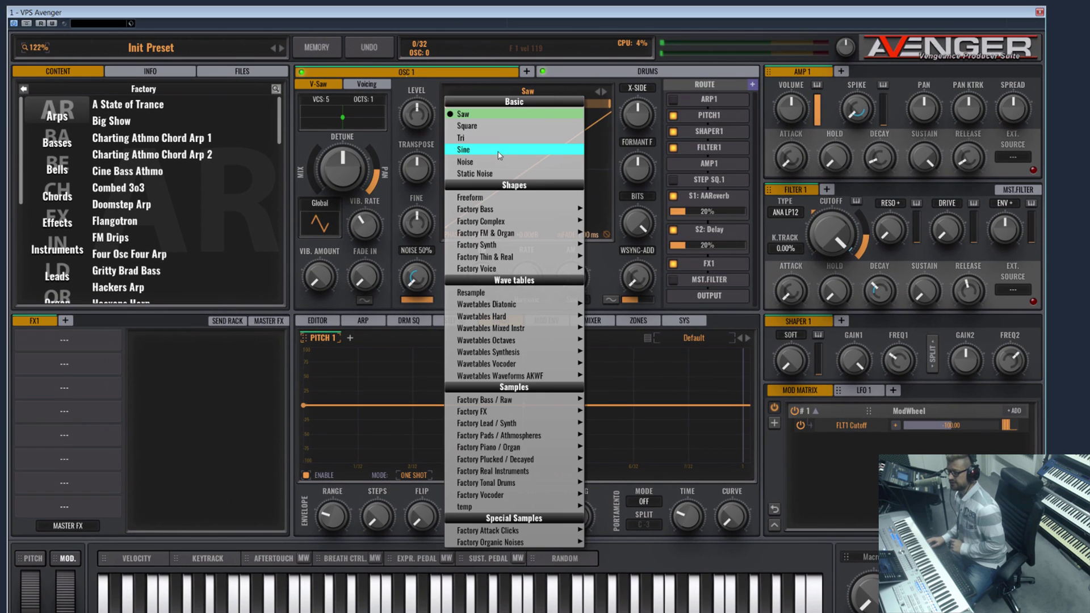
pyautogui.click(499, 150)
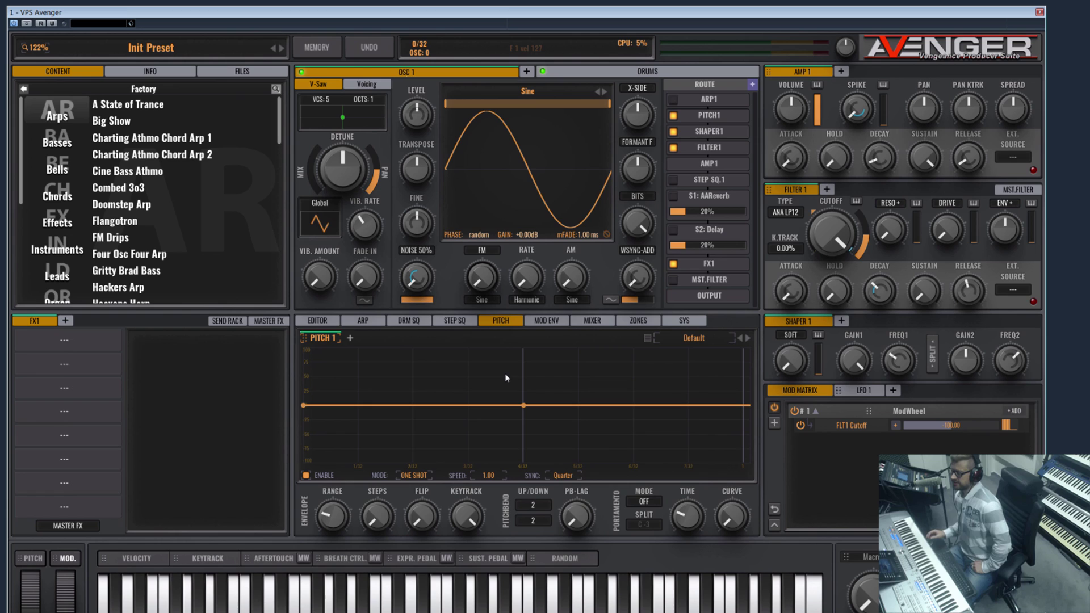
# - Assign Mod Envelope 1 to oscillator 1's Transpose, bend its curve into a steep decay, and adjust the modulation amount
pyautogui.click(546, 322)
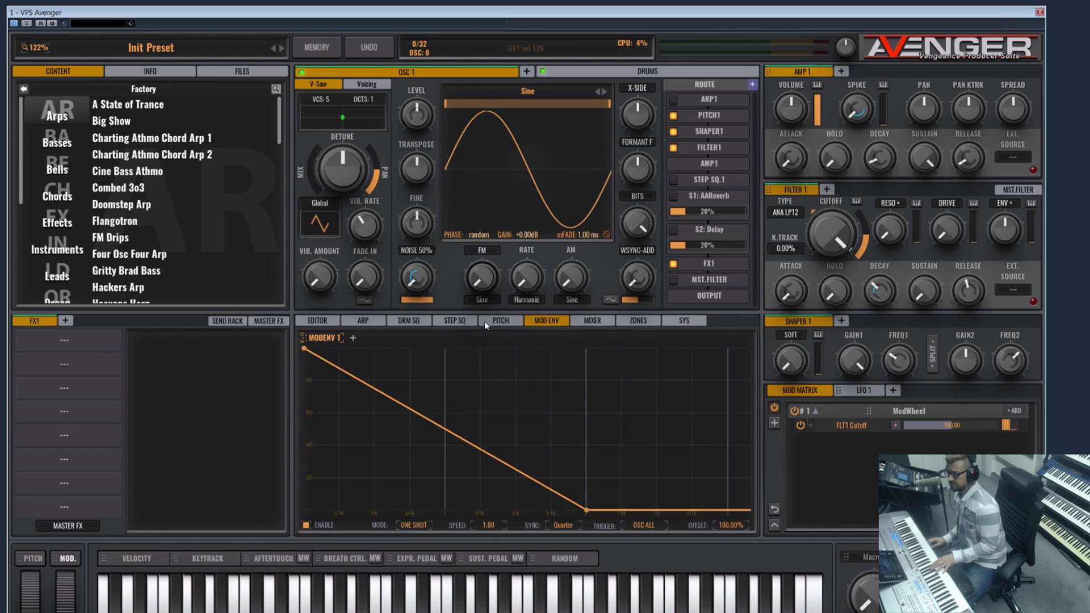
pyautogui.moveTo(320, 346); pyautogui.dragTo(400, 125)
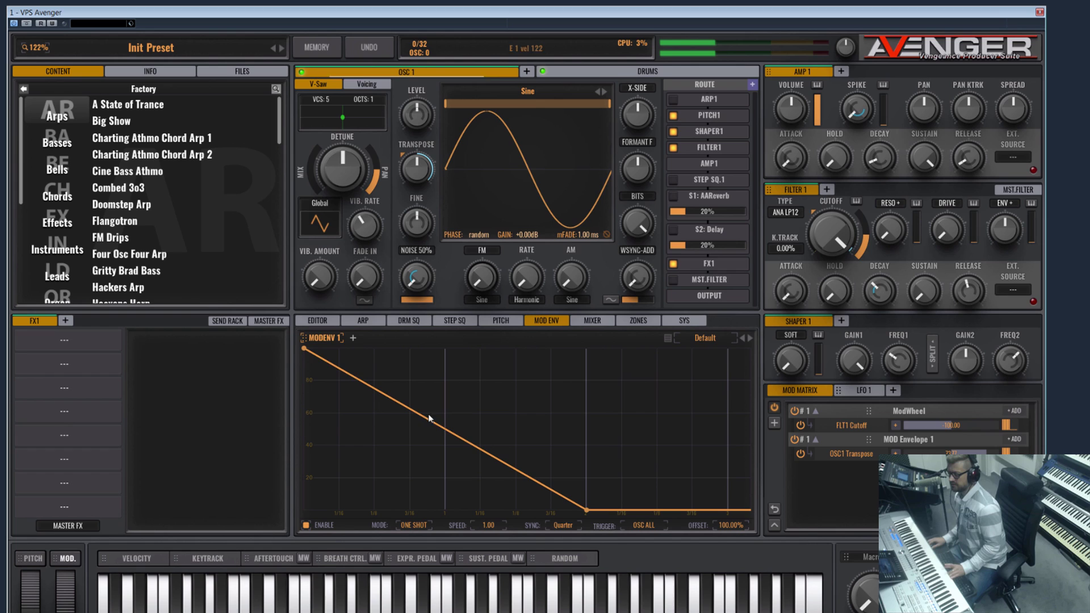
pyautogui.moveTo(444, 421); pyautogui.dragTo(405, 531)
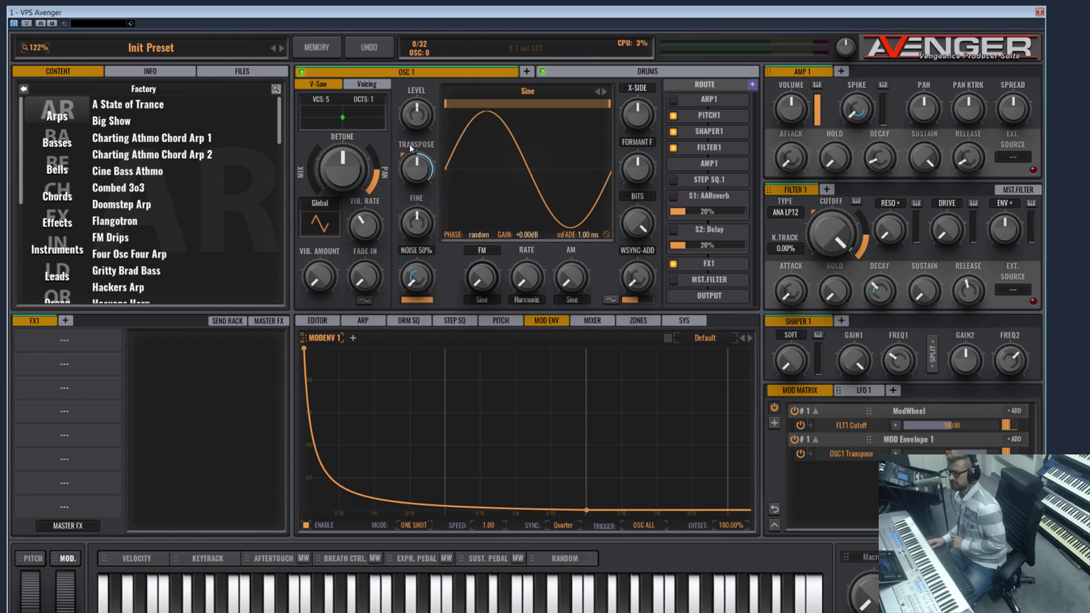
pyautogui.moveTo(422, 189)
pyautogui.mouseDown()
pyautogui.moveTo(458, 53)
pyautogui.moveTo(444, 35)
pyautogui.moveTo(411, 181)
pyautogui.mouseUp()
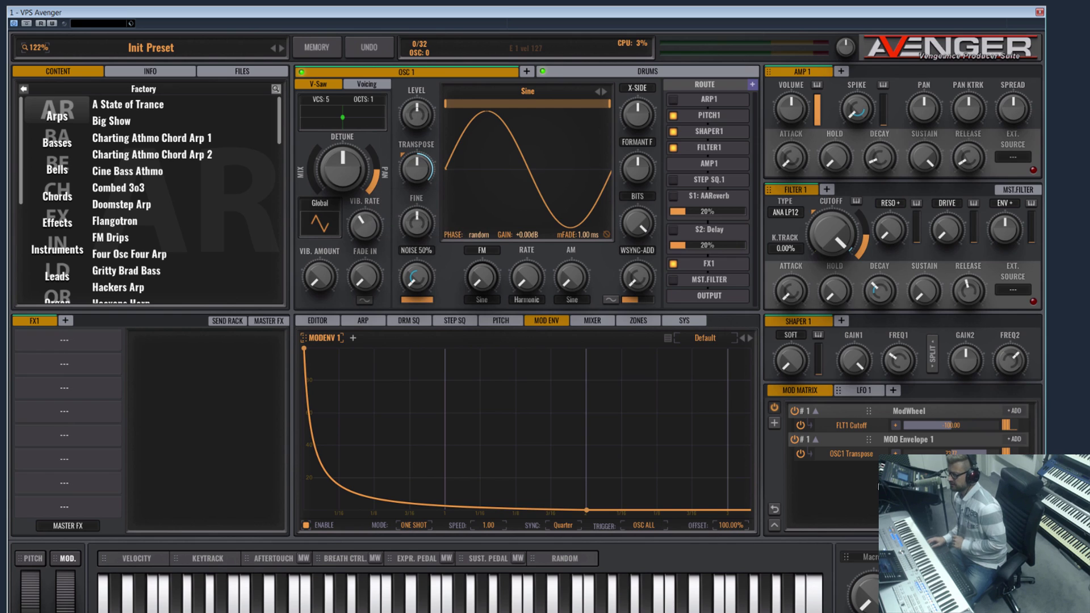
# - Retarget the Mod Envelope 1 modulation to OSC1 PitchFullrange and reshape its curve into an even steeper decay
pyautogui.click(855, 454)
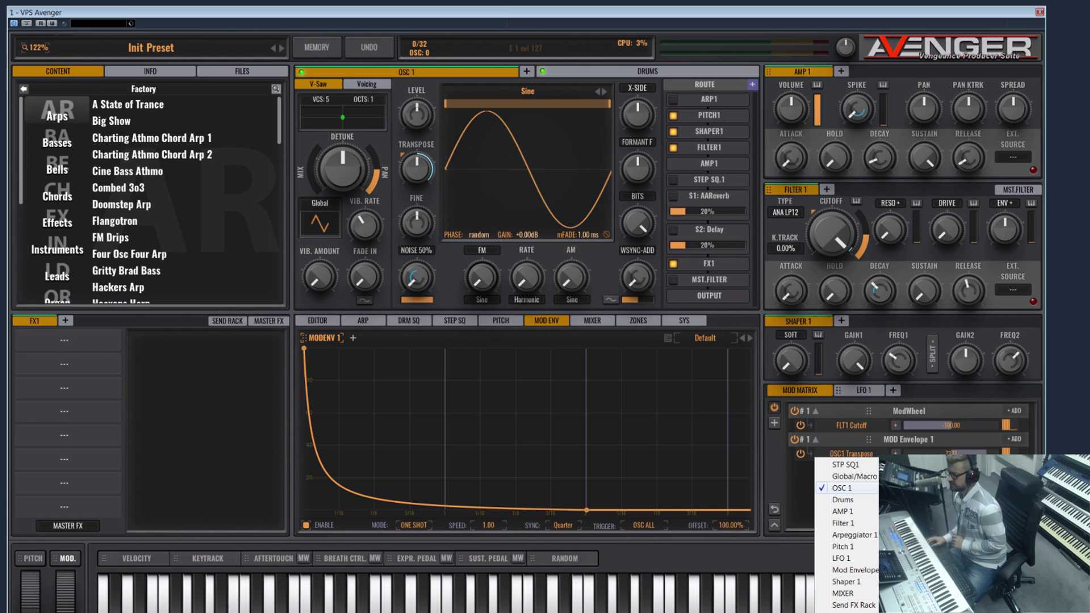
pyautogui.click(919, 510)
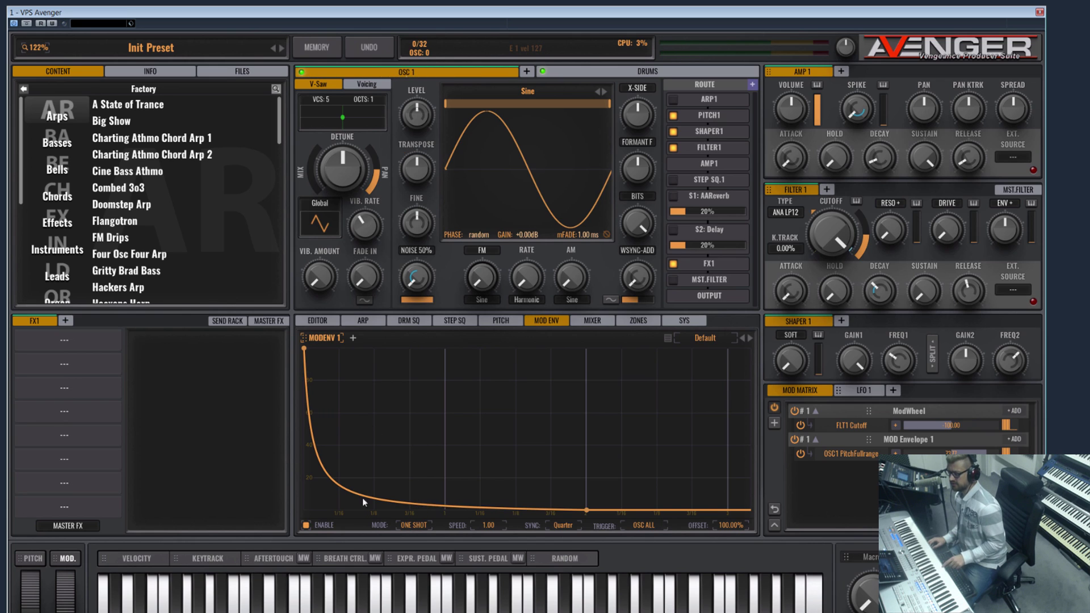
pyautogui.moveTo(362, 497); pyautogui.dragTo(399, 347)
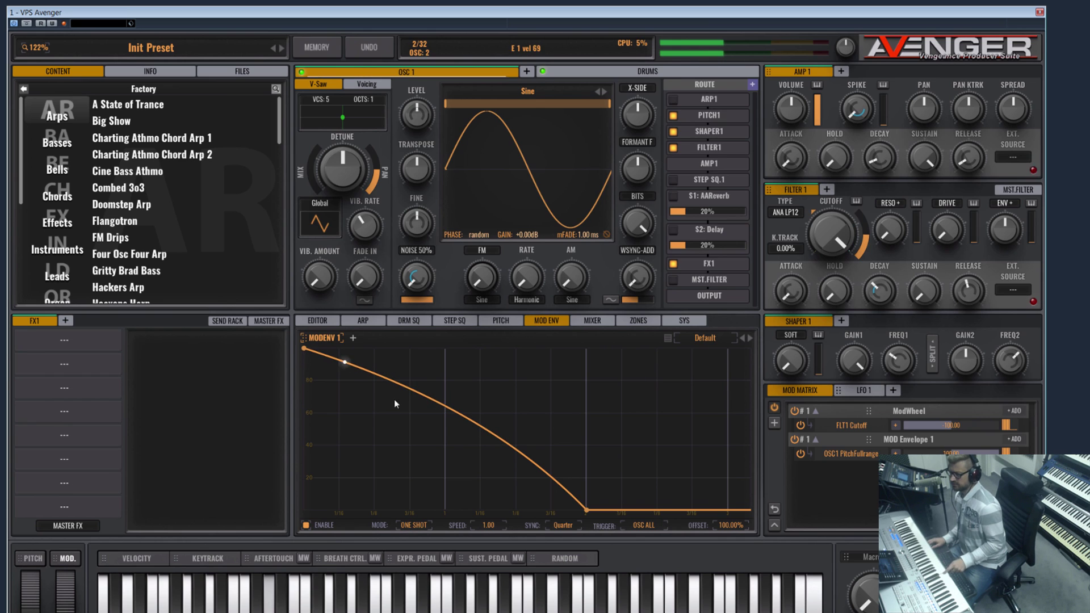
pyautogui.moveTo(411, 410); pyautogui.dragTo(363, 590)
pyautogui.moveTo(587, 509)
pyautogui.mouseDown()
pyautogui.moveTo(494, 525)
pyautogui.moveTo(581, 526)
pyautogui.mouseUp()
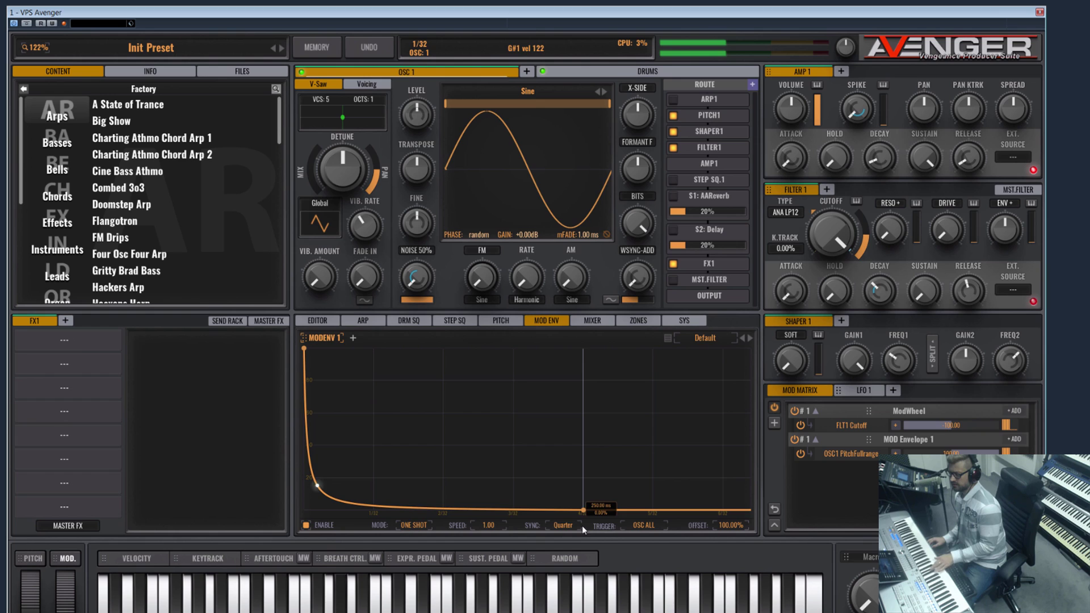
# - Reset the pitch Keytrack to its centre position and lower oscillator 1's Transpose
pyautogui.click(500, 321)
pyautogui.doubleClick(471, 517)
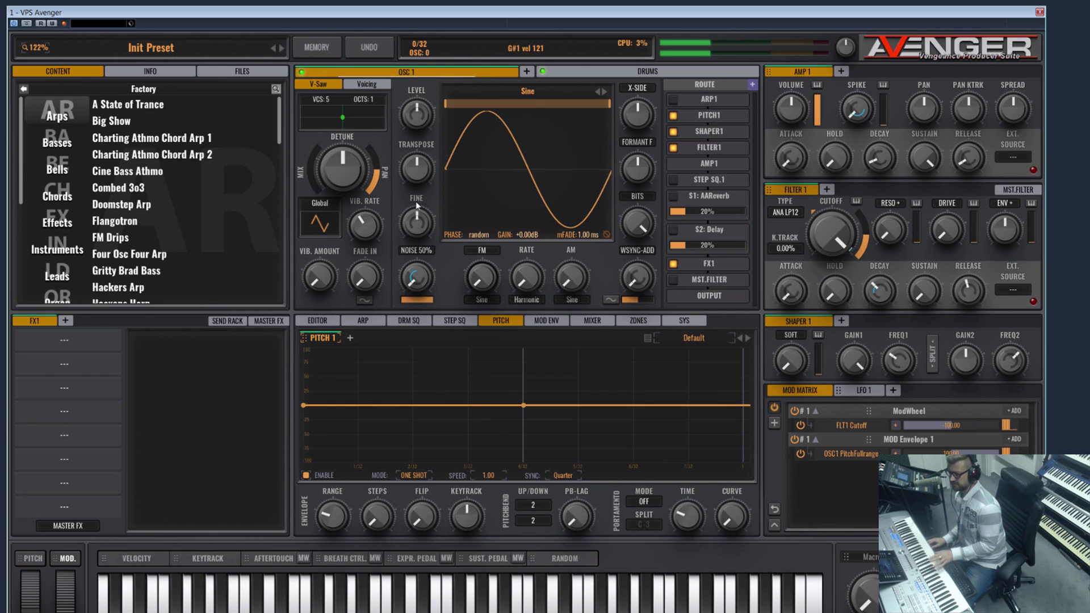
pyautogui.moveTo(423, 180); pyautogui.dragTo(427, 208)
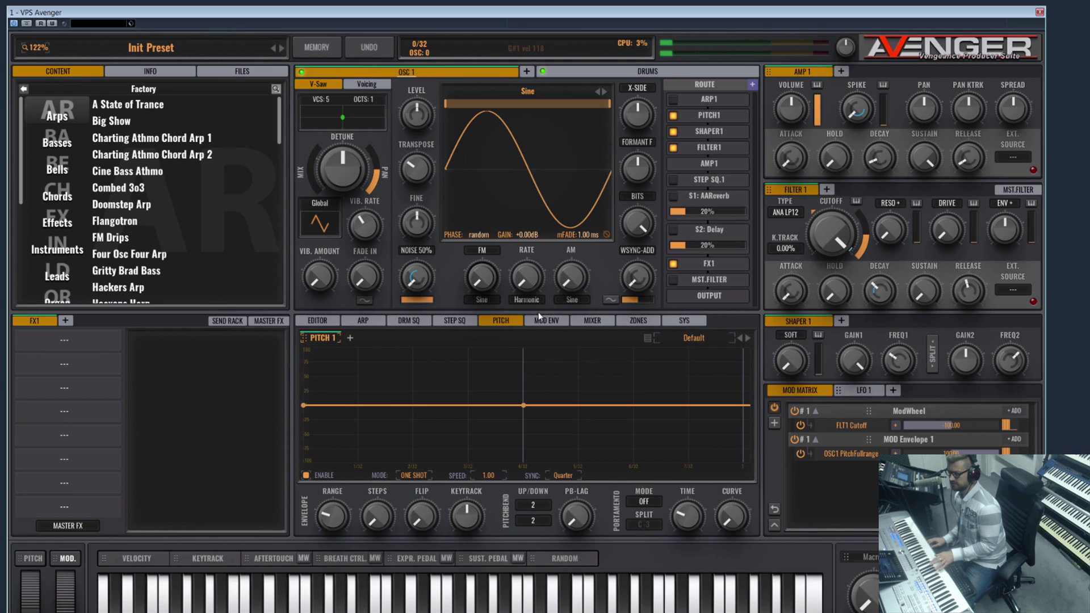
# - Reshape Mod Envelope 1's decay with two added breakpoints near its start, raising the first one slightly
pyautogui.click(551, 323)
pyautogui.moveTo(419, 165); pyautogui.dragTo(419, 163)
pyautogui.moveTo(354, 486); pyautogui.dragTo(368, 413)
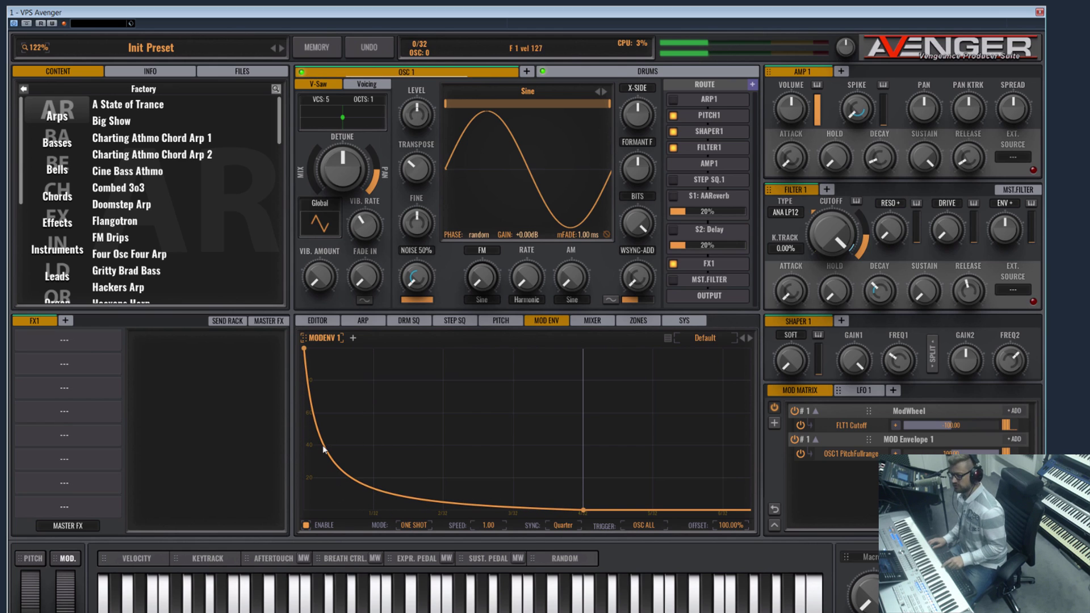
pyautogui.moveTo(323, 449)
pyautogui.mouseDown()
pyautogui.moveTo(378, 416)
pyautogui.moveTo(311, 436)
pyautogui.mouseUp()
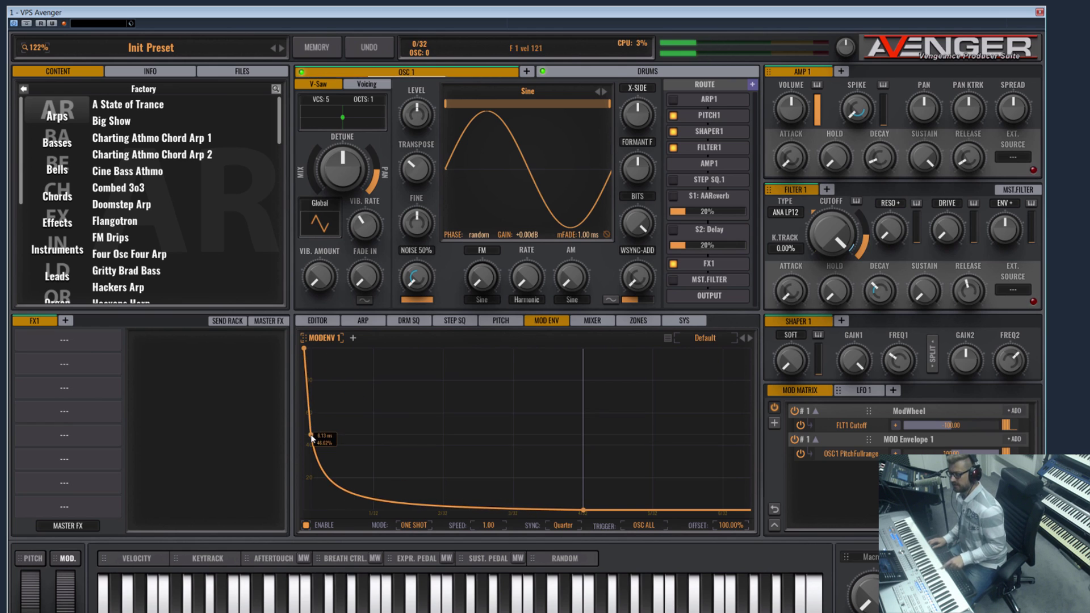
pyautogui.doubleClick(345, 491)
pyautogui.moveTo(346, 491); pyautogui.dragTo(374, 450)
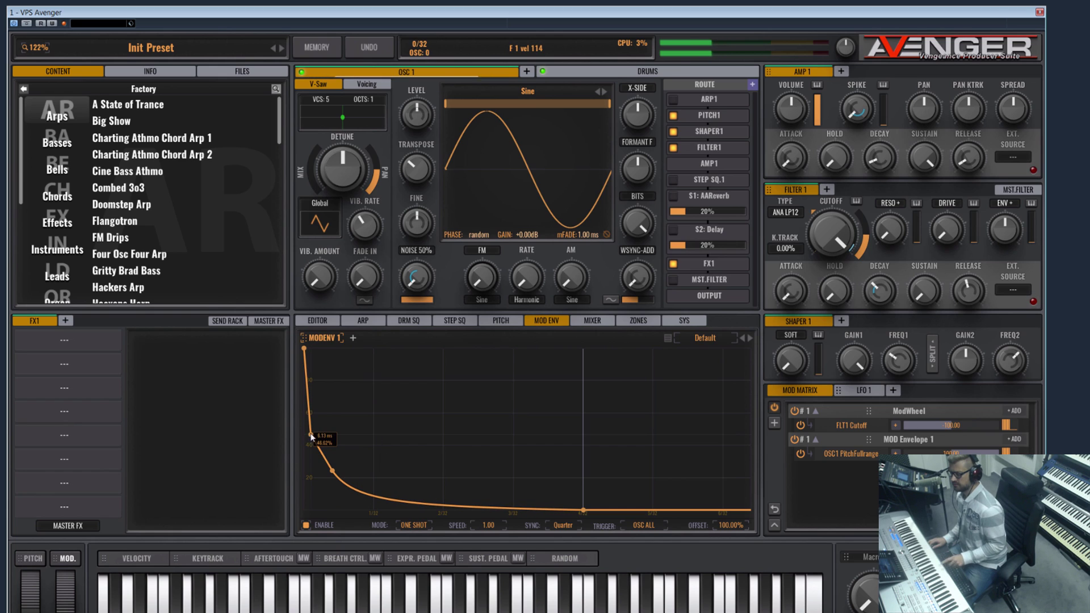
pyautogui.moveTo(311, 437)
pyautogui.mouseDown()
pyautogui.moveTo(336, 418)
pyautogui.moveTo(311, 418)
pyautogui.mouseUp()
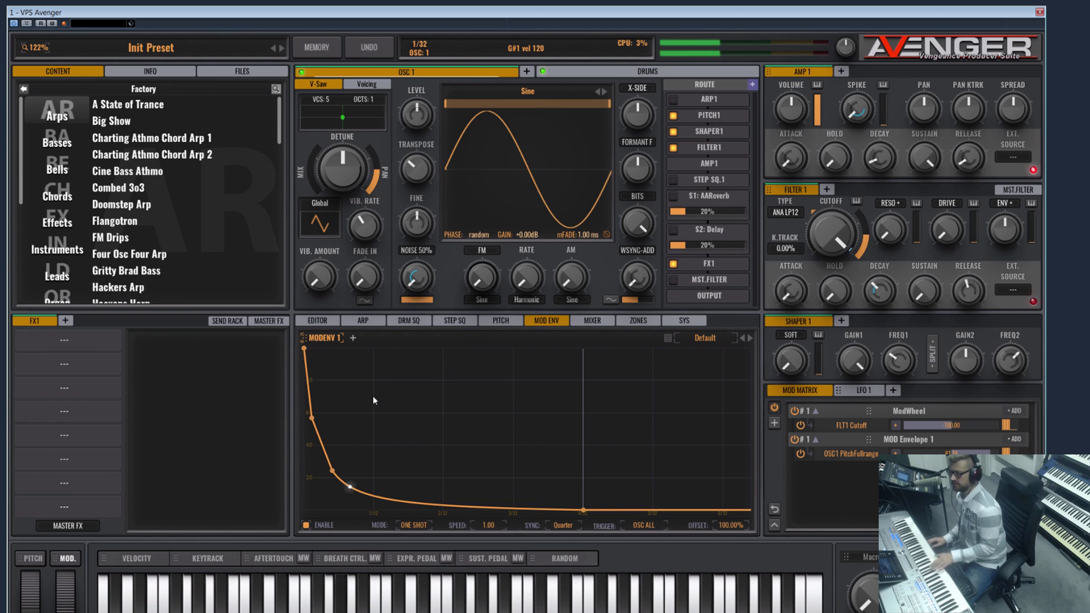
# - Add an Equalizer in FX1's first slot, boosting band 2 by 5.7 at 143.4 Hz and band 4 by 5.9 at 7521.7 Hz
pyautogui.click(59, 341)
pyautogui.click(120, 599)
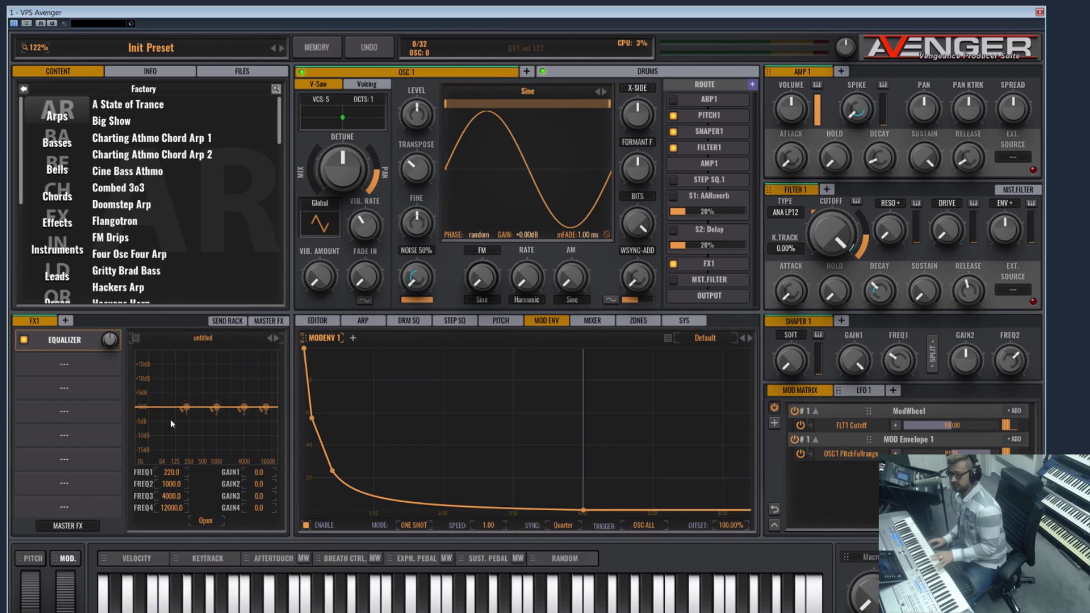
pyautogui.moveTo(218, 408); pyautogui.dragTo(182, 393)
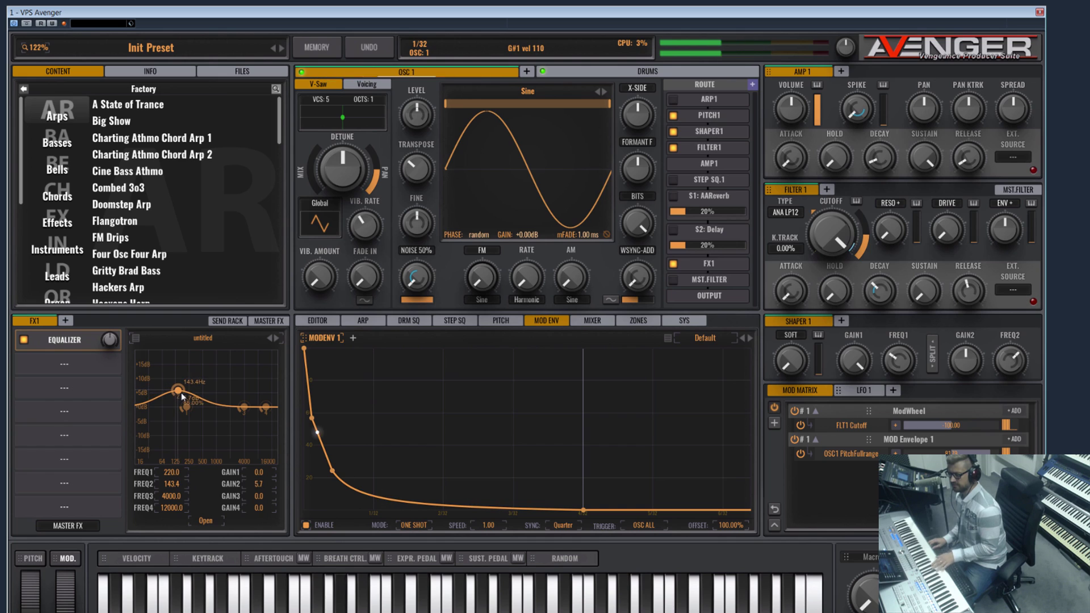
pyautogui.moveTo(270, 410); pyautogui.dragTo(261, 394)
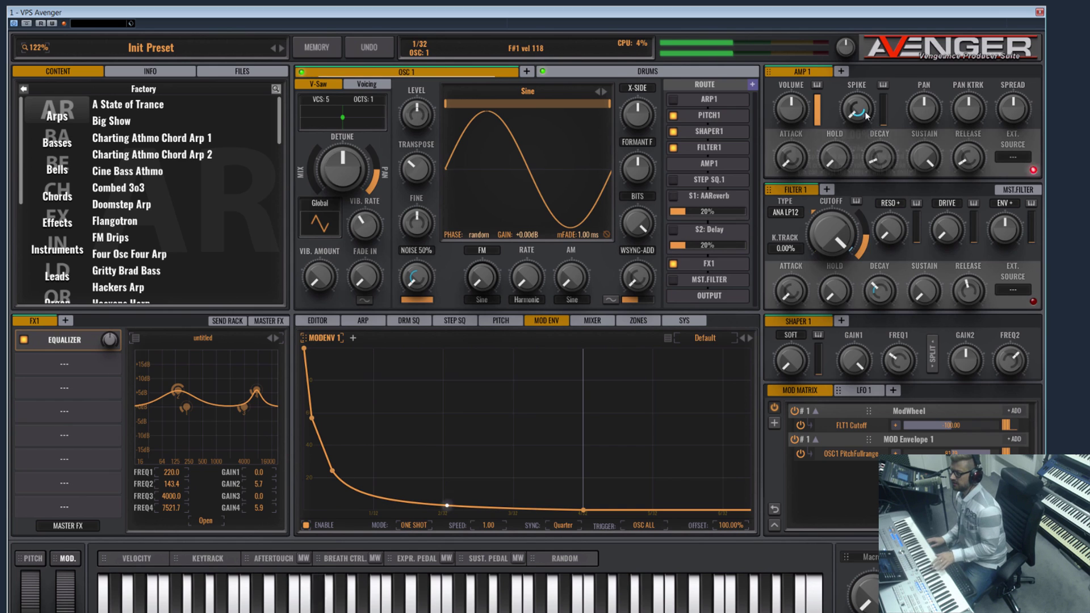
# - In Amp 1, adjust the Spike, lengthen the Decay and Release, and lower the Sustain
pyautogui.moveTo(866, 115)
pyautogui.mouseDown()
pyautogui.moveTo(862, 87)
pyautogui.moveTo(864, 110)
pyautogui.moveTo(864, 93)
pyautogui.moveTo(875, 112)
pyautogui.mouseUp()
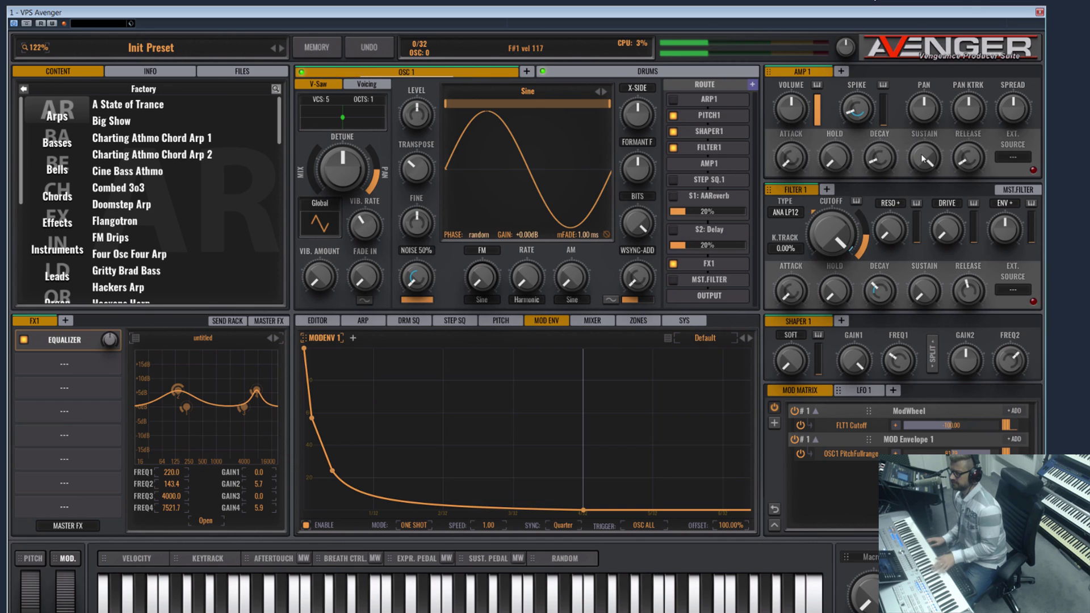
pyautogui.moveTo(921, 154); pyautogui.dragTo(884, 160)
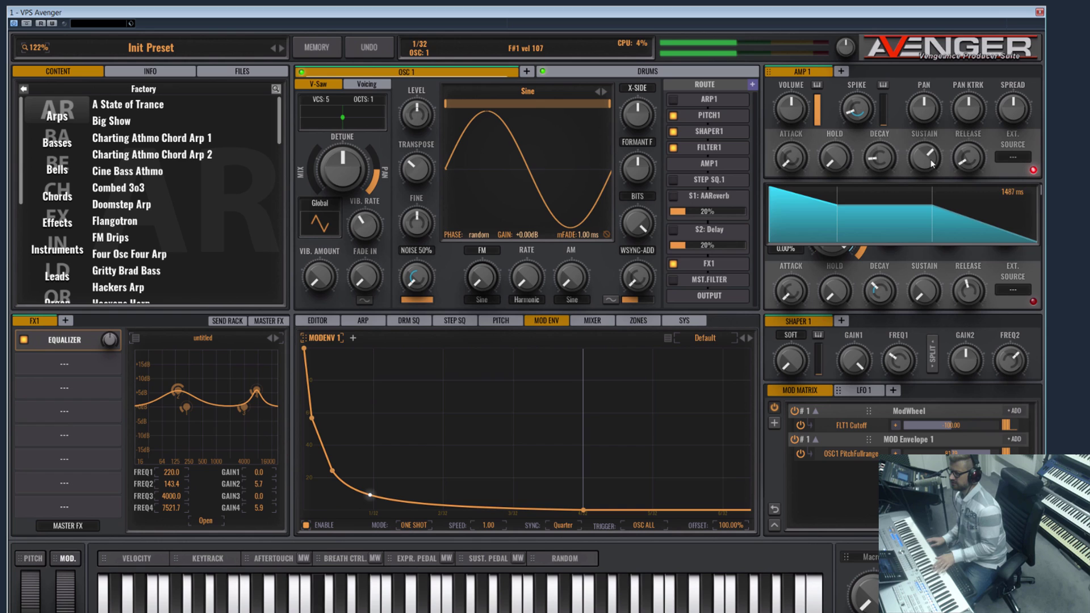
pyautogui.moveTo(968, 159); pyautogui.dragTo(981, 122)
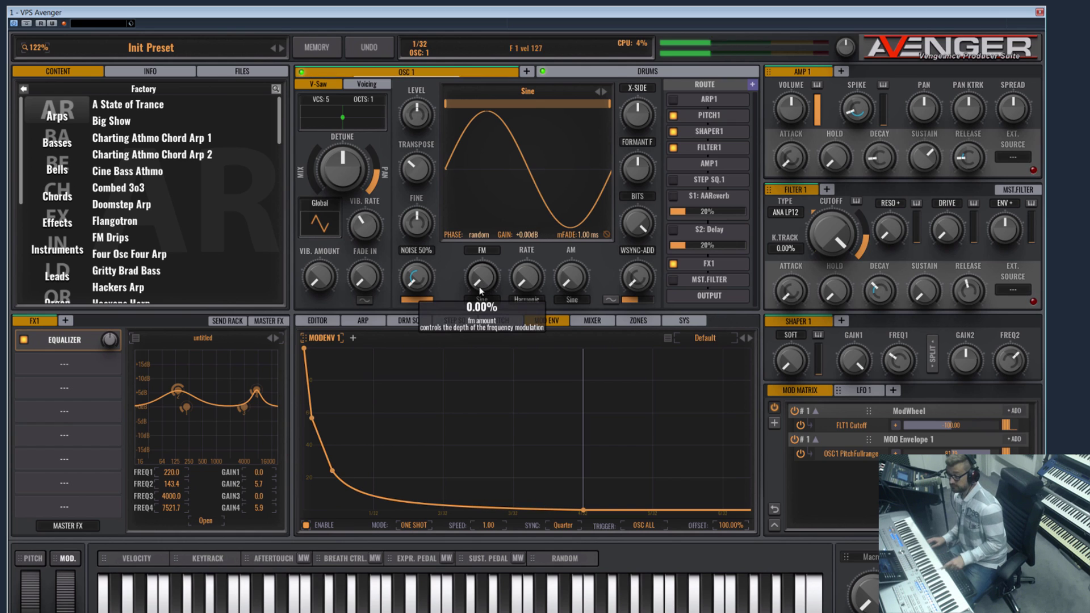
# - Try out the Bits, X-Side and FM amounts on oscillator 1
pyautogui.moveTo(641, 219)
pyautogui.moveTo(641, 219)
pyautogui.mouseDown()
pyautogui.moveTo(642, 292)
pyautogui.moveTo(642, 211)
pyautogui.mouseUp()
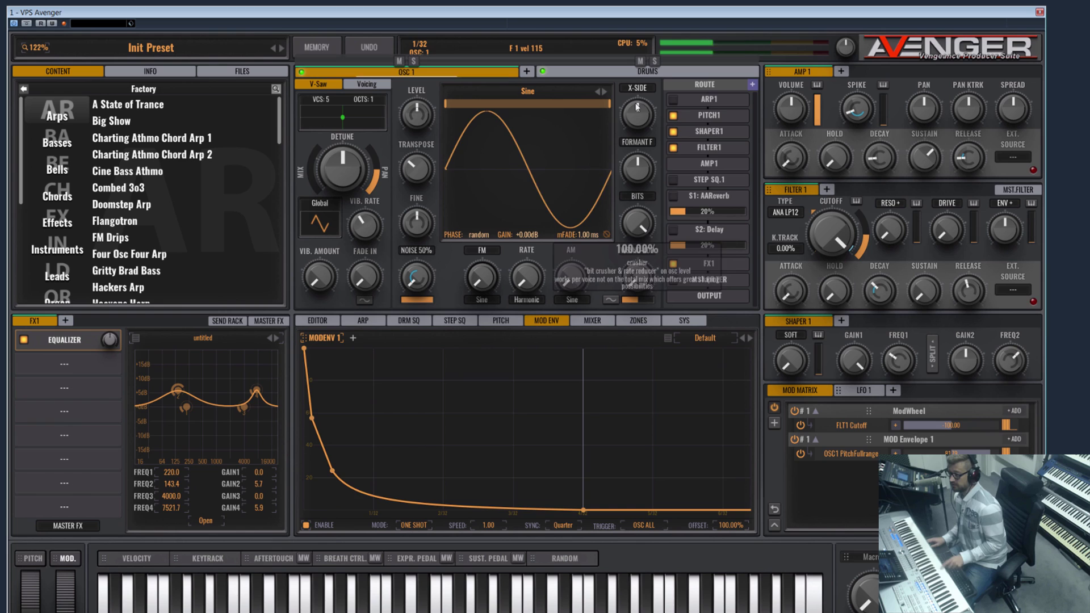
pyautogui.moveTo(644, 105)
pyautogui.mouseDown()
pyautogui.moveTo(655, 57)
pyautogui.moveTo(646, 125)
pyautogui.mouseUp()
pyautogui.moveTo(481, 277)
pyautogui.mouseDown()
pyautogui.moveTo(491, 196)
pyautogui.moveTo(482, 284)
pyautogui.mouseUp()
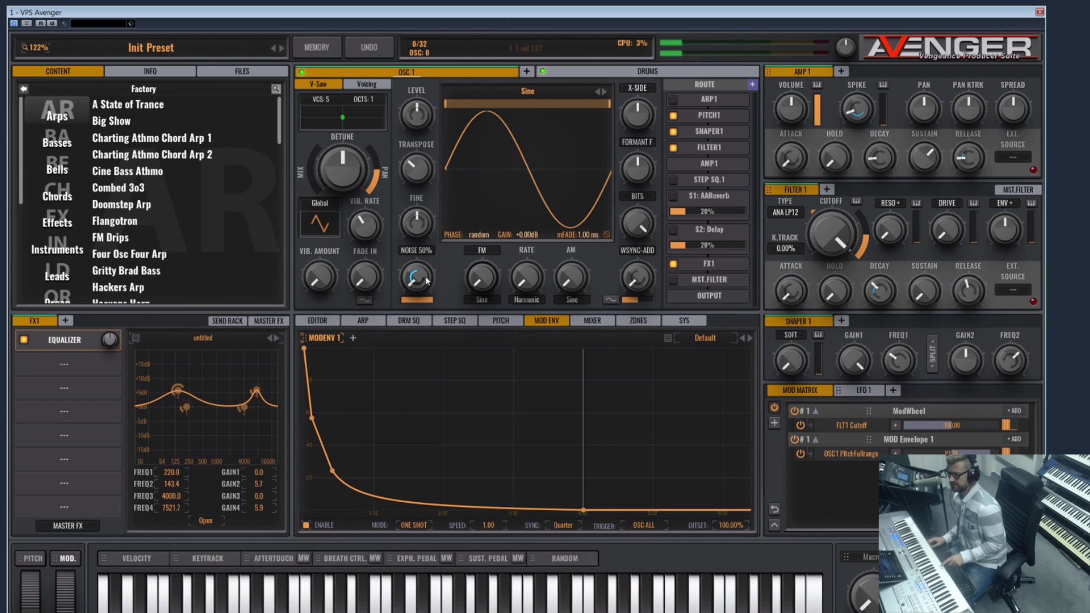
# - Adjust oscillator 1's noise, add a second mod envelope, and assign it to the oscillator's noise volume
pyautogui.moveTo(421, 300); pyautogui.dragTo(503, 408)
pyautogui.click(369, 338)
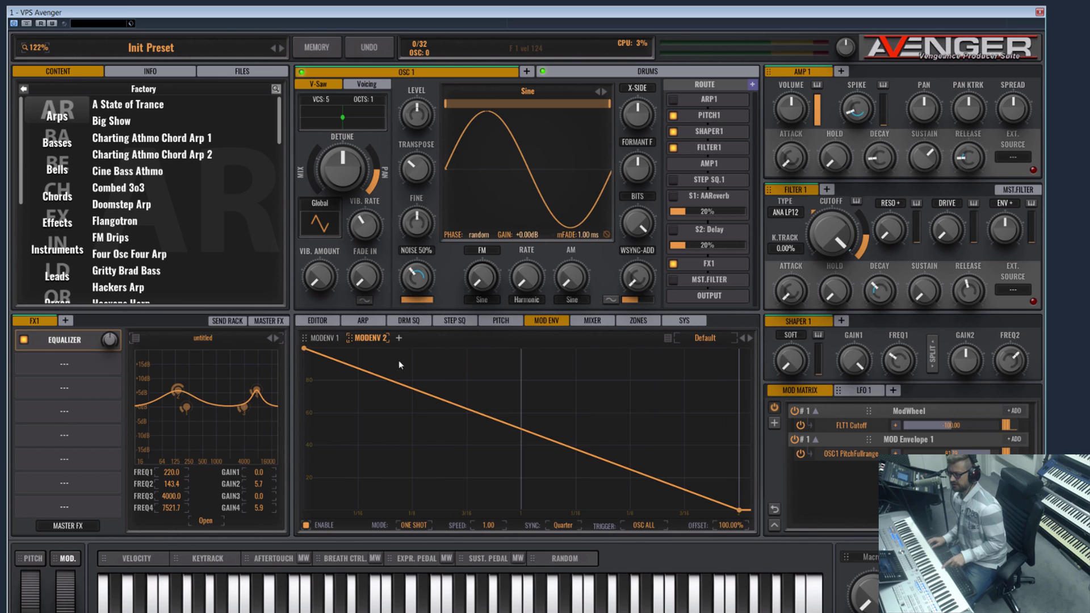
pyautogui.moveTo(349, 338); pyautogui.dragTo(415, 277)
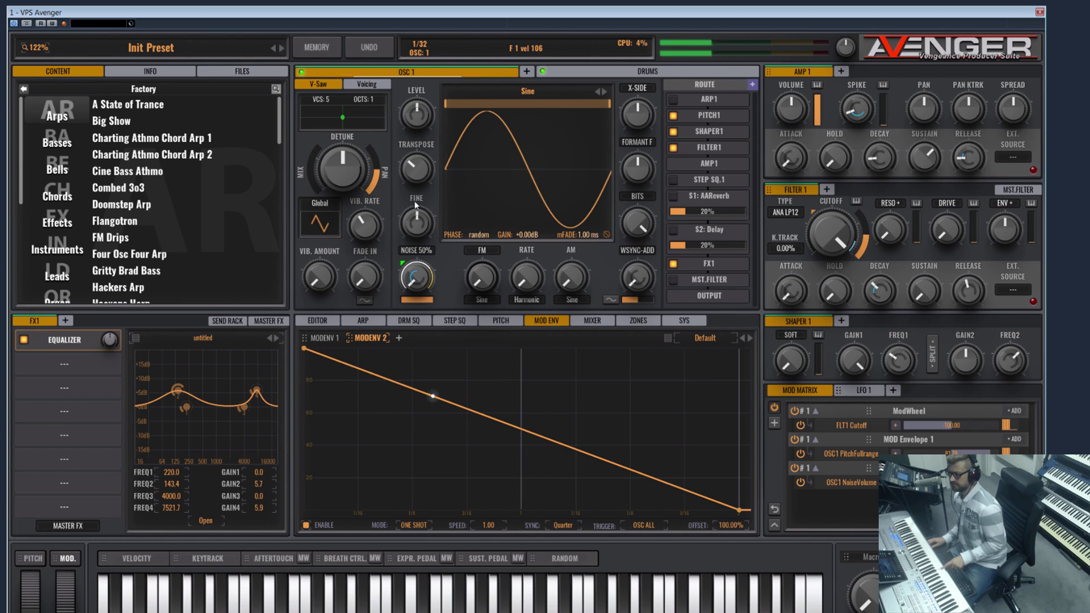
# - Shorten Mod Envelope 2 and curve it into a smooth decay, and fine-tune the slider below oscillator 1's noise amount
pyautogui.moveTo(741, 511); pyautogui.dragTo(430, 510)
pyautogui.moveTo(381, 445); pyautogui.dragTo(373, 469)
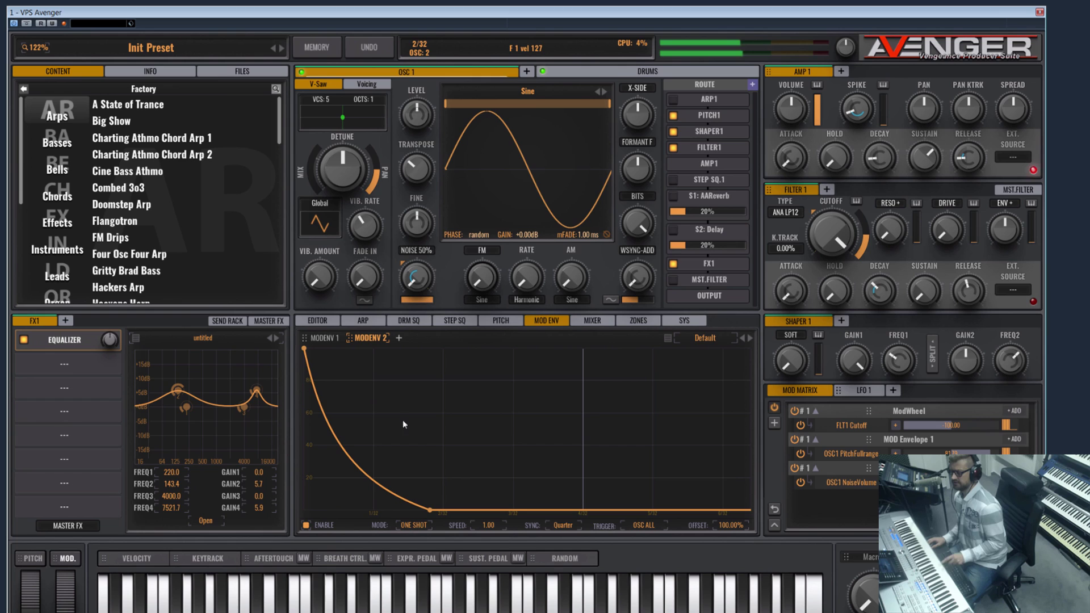
pyautogui.moveTo(427, 301)
pyautogui.mouseDown()
pyautogui.moveTo(416, 306)
pyautogui.moveTo(426, 317)
pyautogui.mouseUp()
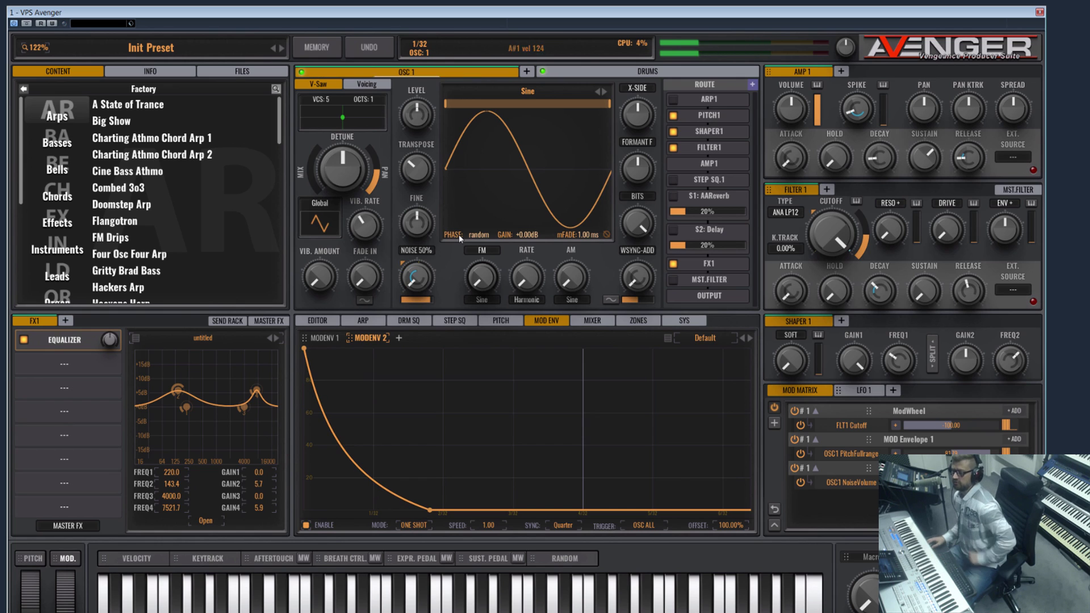
# - Limit oscillator 1's key zone to a single key just above the Drums zone, and add a second oscillator
pyautogui.moveTo(531, 78)
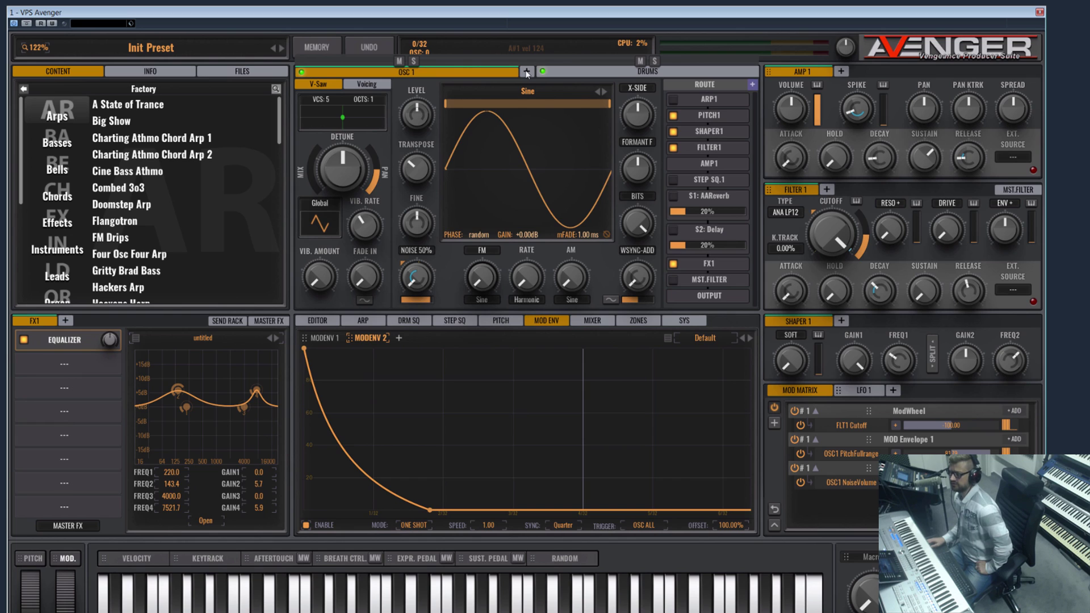
pyautogui.click(592, 321)
pyautogui.click(629, 322)
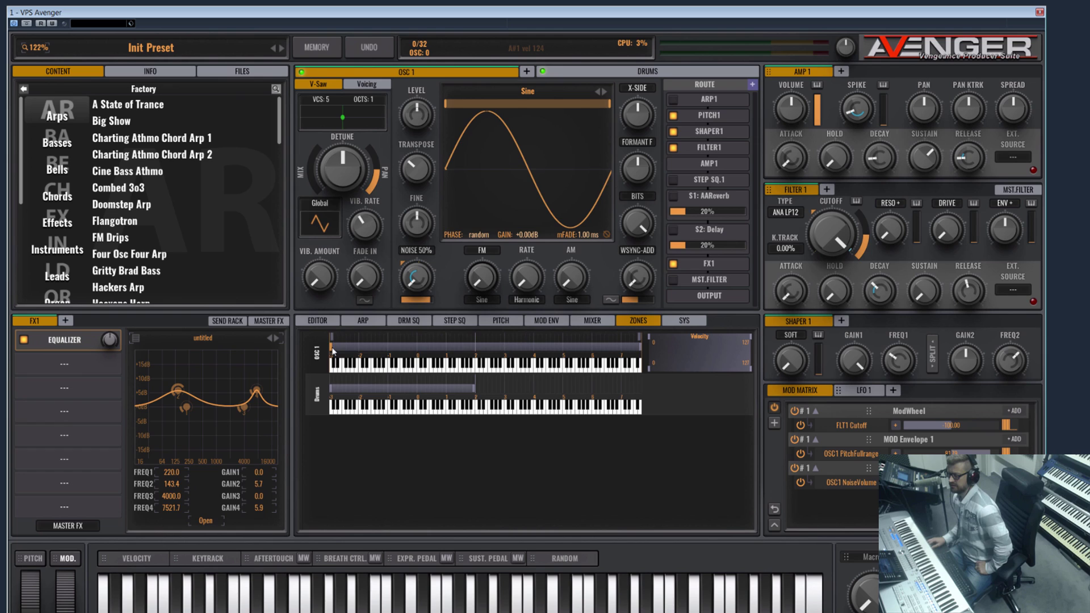
pyautogui.moveTo(333, 351); pyautogui.dragTo(472, 372)
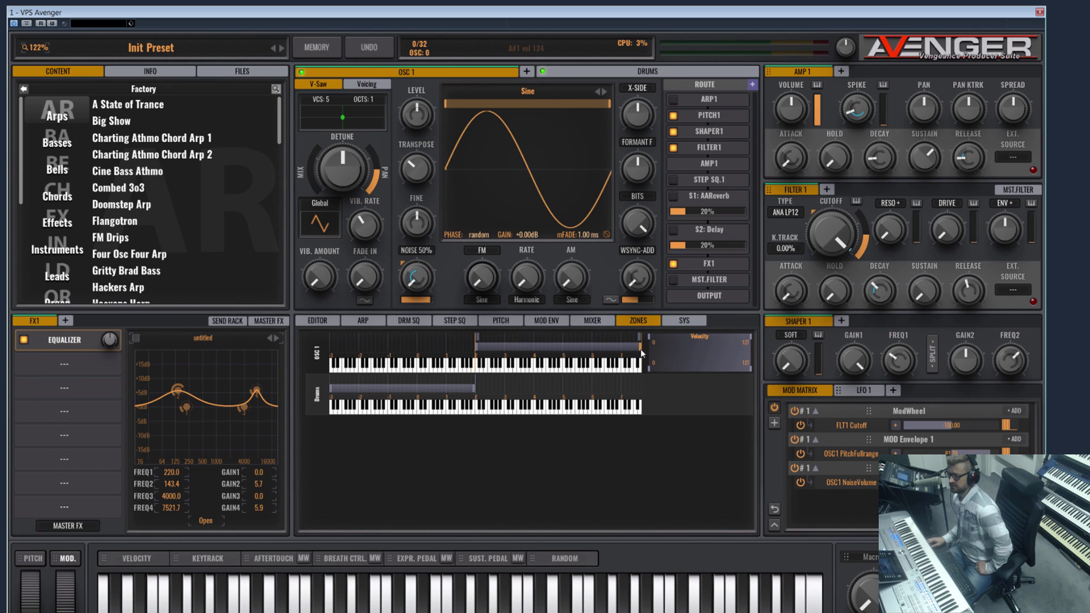
pyautogui.moveTo(642, 352); pyautogui.dragTo(473, 368)
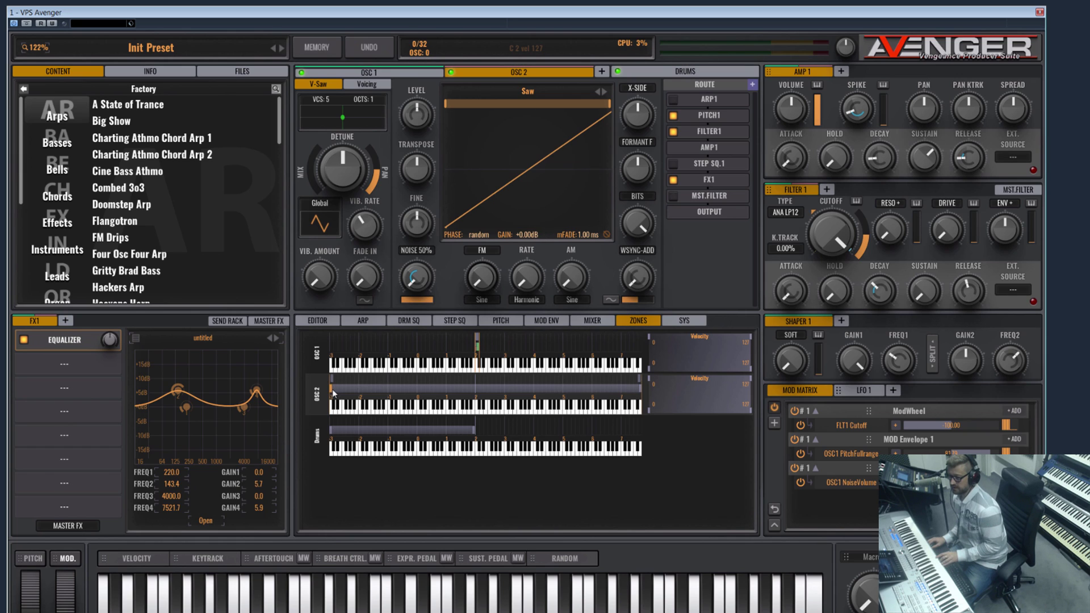
# - Limit oscillator 2's key zone to a single key just above oscillator 1's key
pyautogui.moveTo(332, 390); pyautogui.dragTo(465, 399)
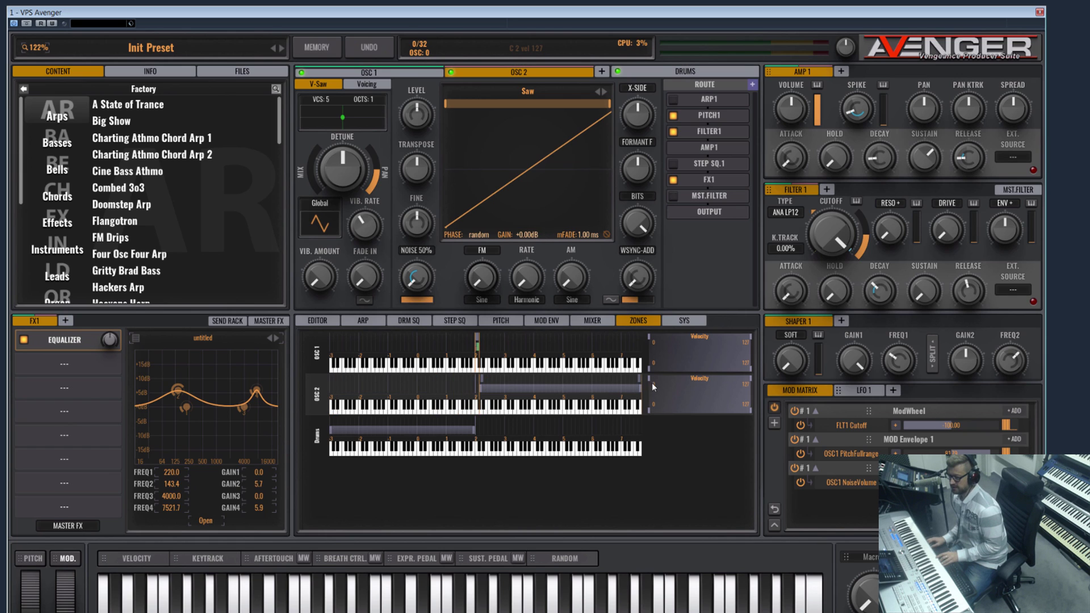
pyautogui.moveTo(642, 392); pyautogui.dragTo(480, 394)
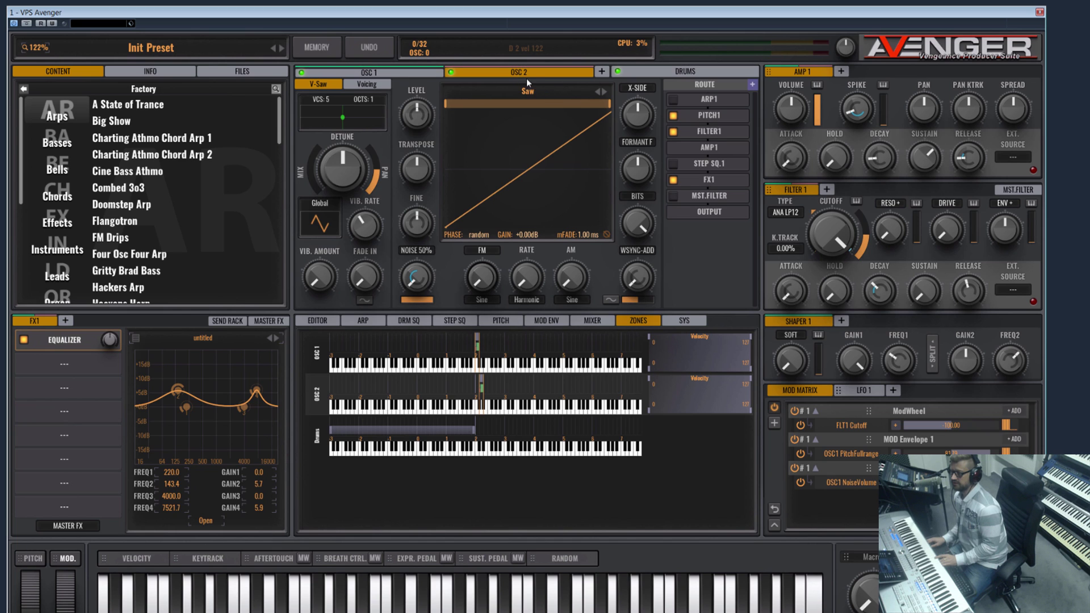
# - Try the Noise waveform on oscillator 2
pyautogui.click(554, 98)
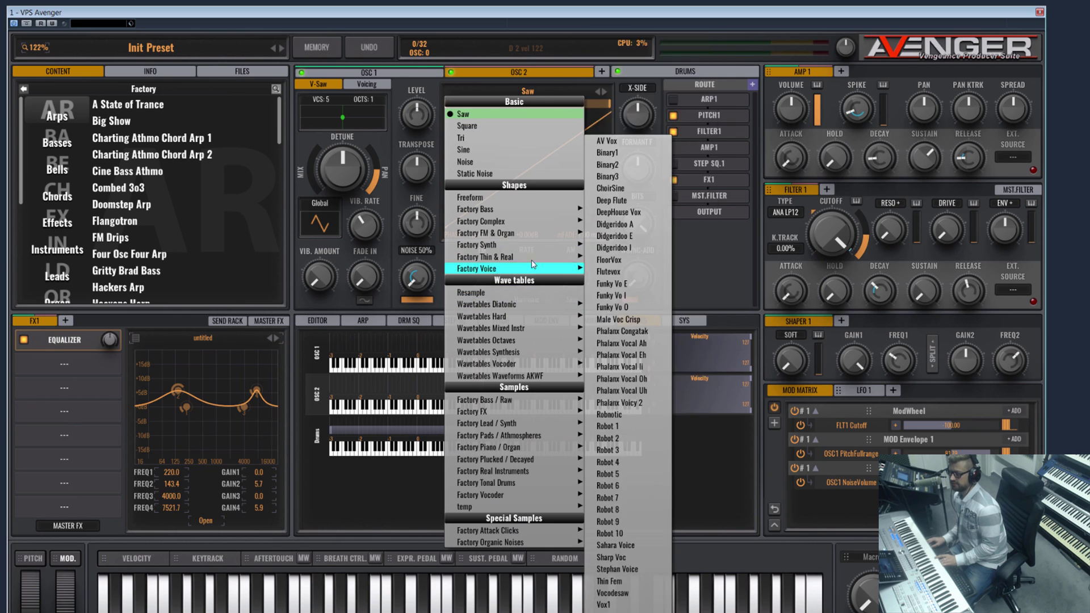
pyautogui.moveTo(521, 238)
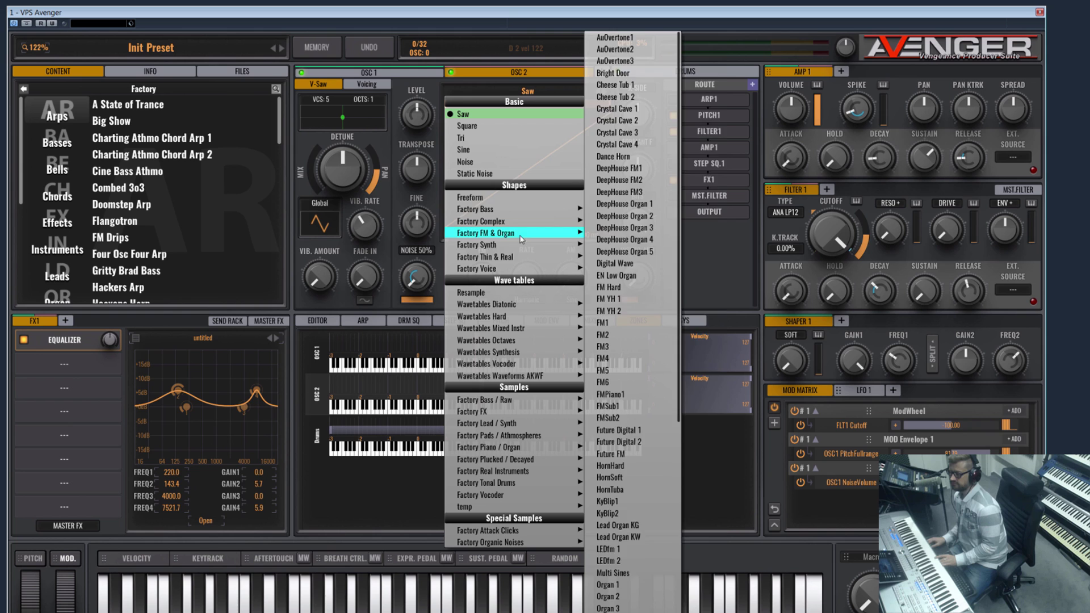
pyautogui.click(504, 174)
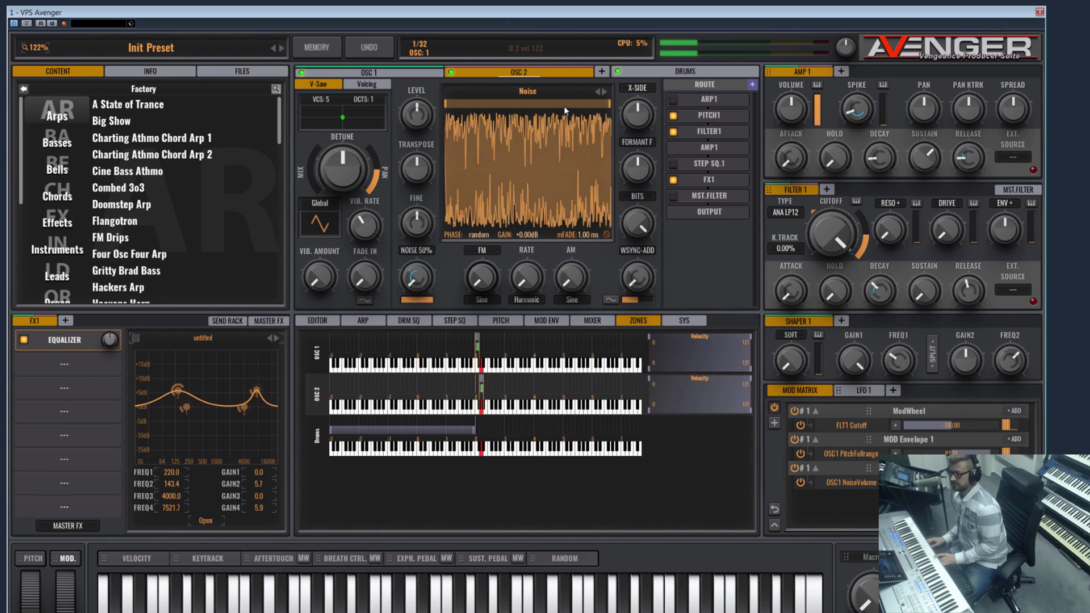
# - Change oscillator 2's waveform to Sine and turn its gain all the way down to silence
pyautogui.click(528, 91)
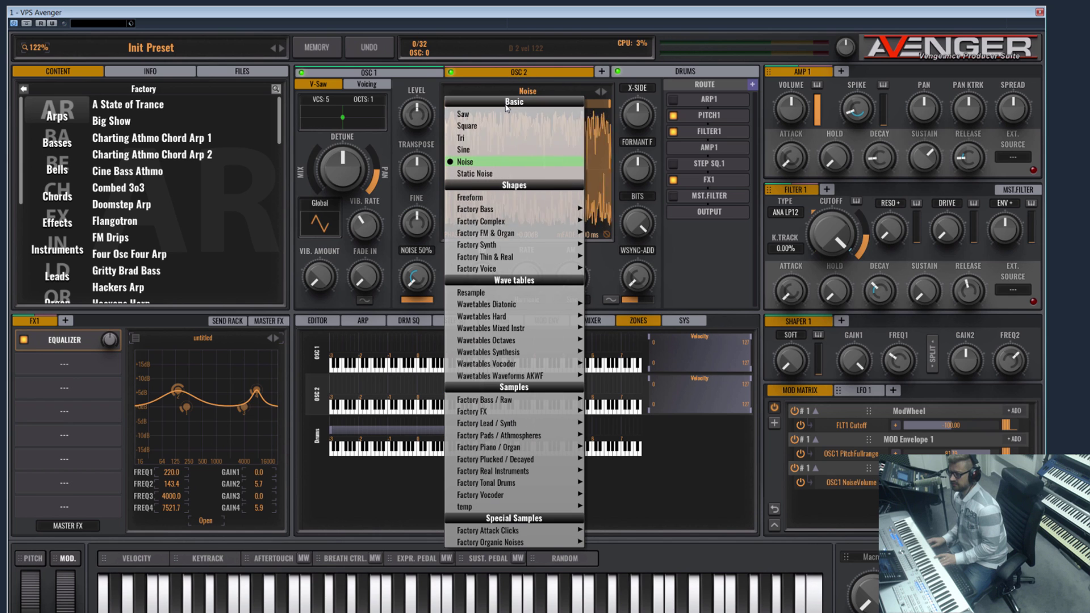
pyautogui.click(475, 149)
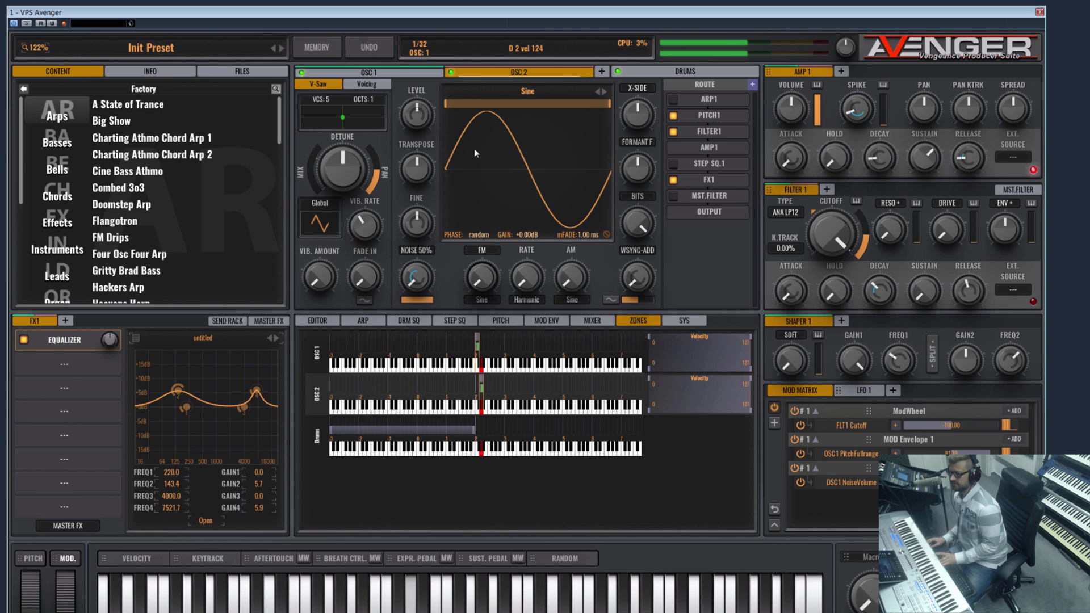
pyautogui.click(545, 321)
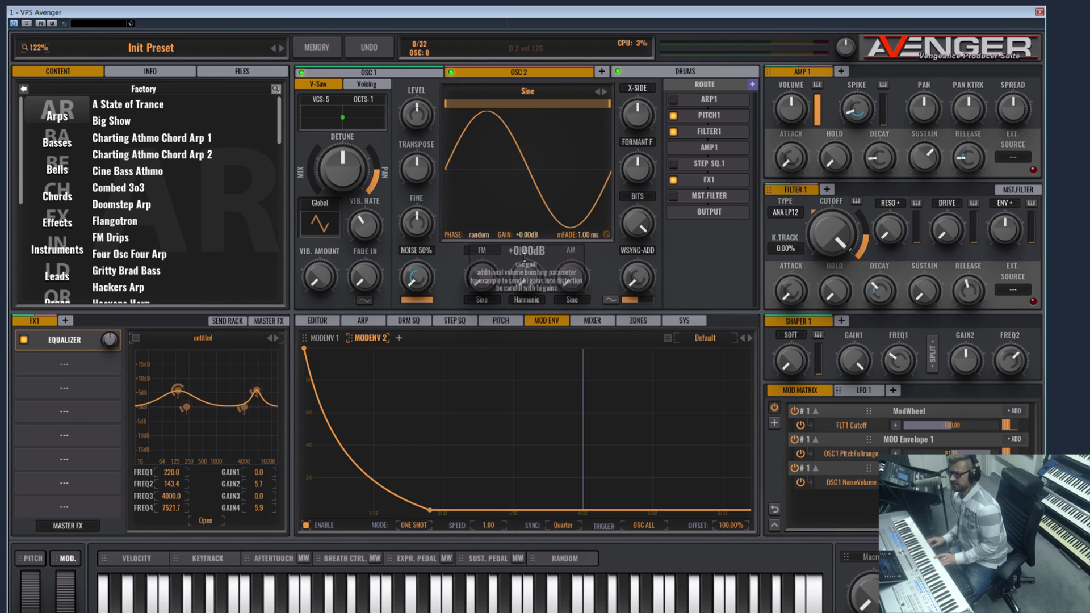
pyautogui.moveTo(517, 237); pyautogui.dragTo(536, 522)
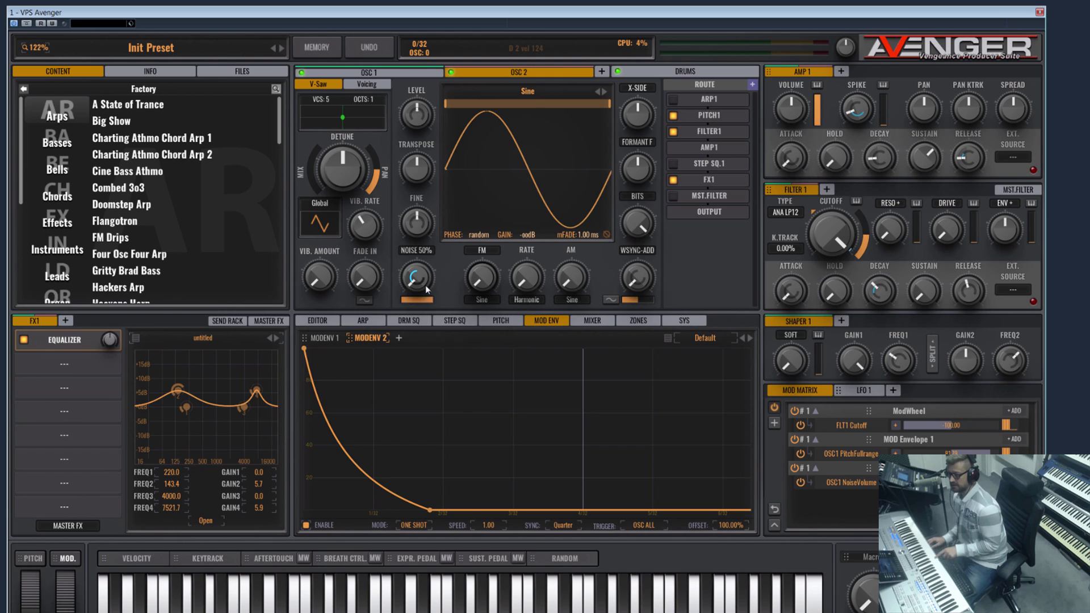
# - Raise oscillator 2's noise amount and adjust its noise color
pyautogui.moveTo(426, 288); pyautogui.dragTo(434, 151)
pyautogui.moveTo(415, 299); pyautogui.dragTo(432, 321)
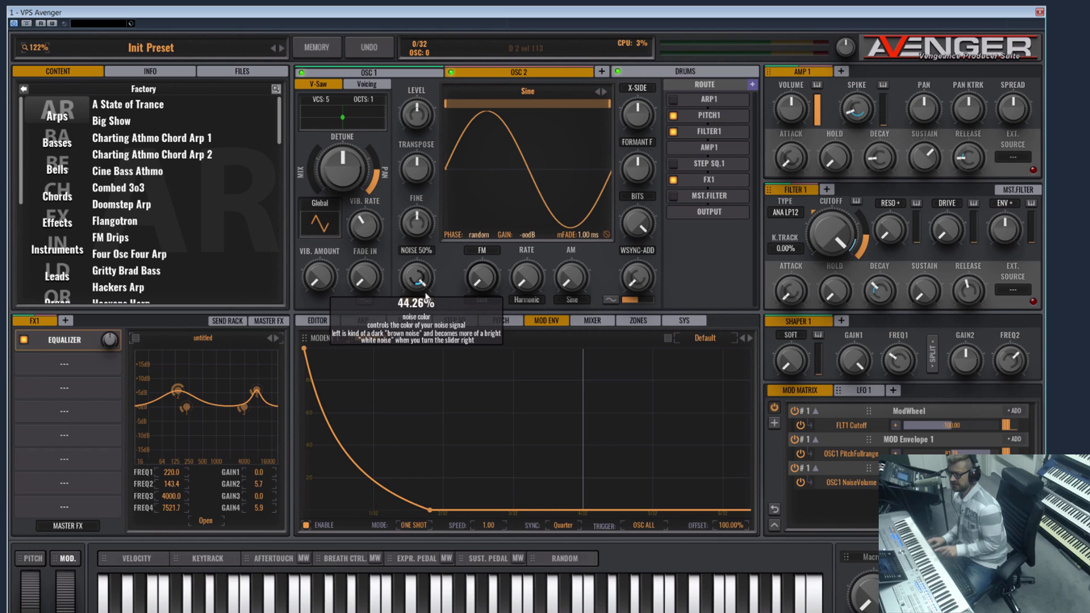
pyautogui.moveTo(426, 295); pyautogui.dragTo(454, 323)
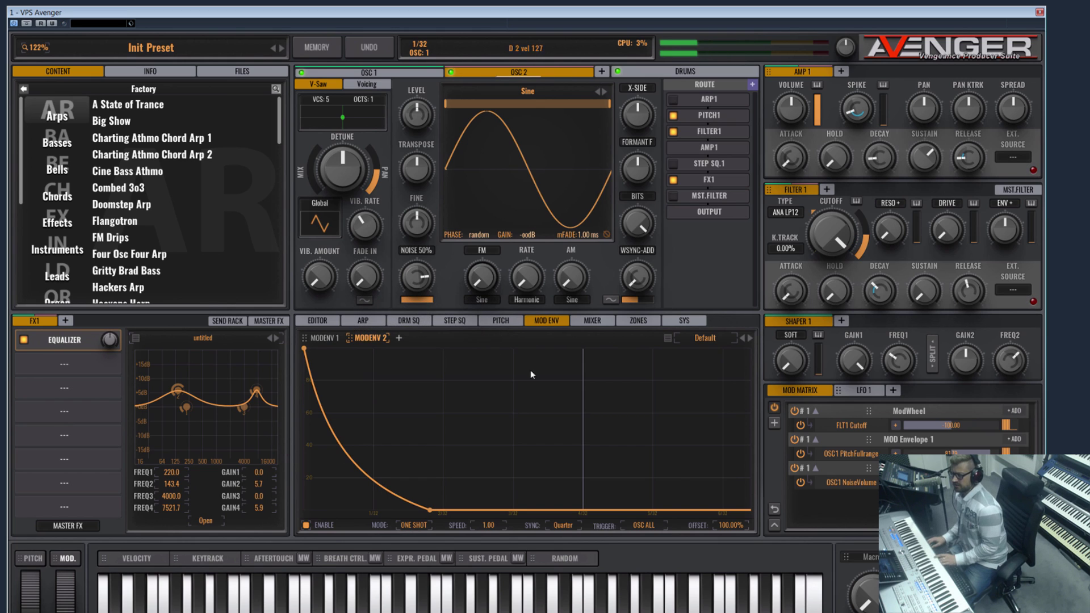
# - Assign a new third mod envelope to oscillator 2's noise volume and shorten it to a brief initial burst
pyautogui.click(398, 338)
pyautogui.moveTo(396, 340); pyautogui.dragTo(418, 278)
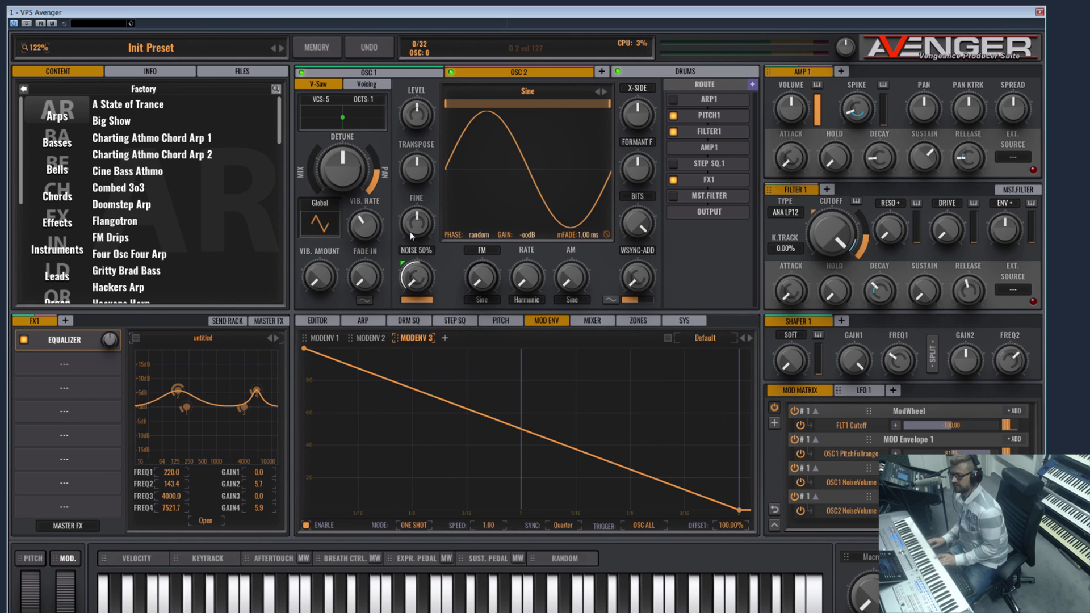
pyautogui.moveTo(745, 514); pyautogui.dragTo(339, 521)
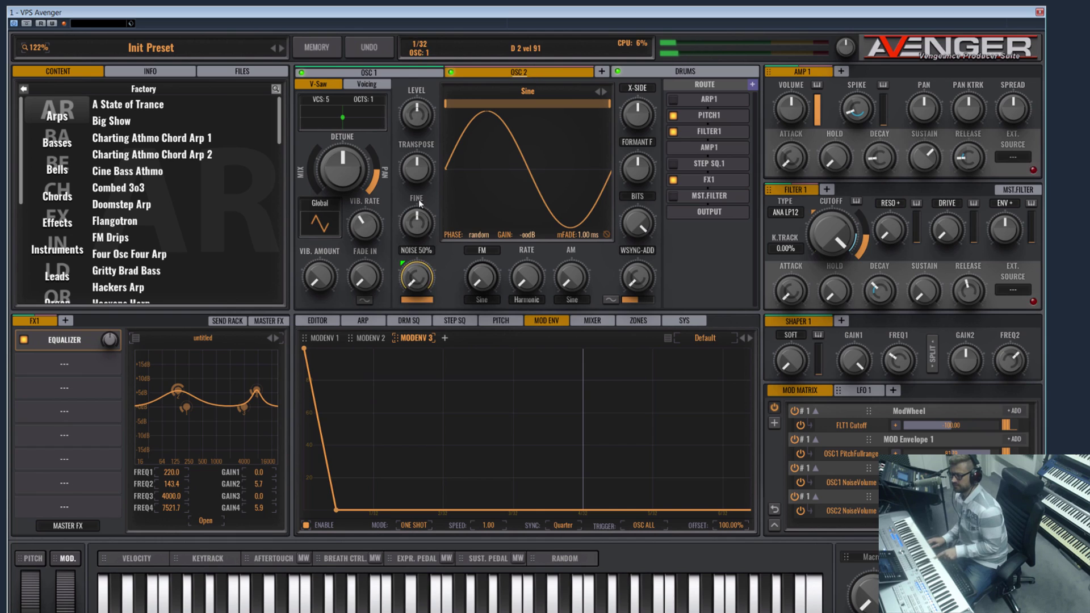
# - Add points to Mod Envelope 3 to form a second short spike and a third peak with a long decay
pyautogui.doubleClick(386, 504)
pyautogui.moveTo(387, 503); pyautogui.dragTo(356, 569)
pyautogui.doubleClick(376, 348)
pyautogui.doubleClick(387, 510)
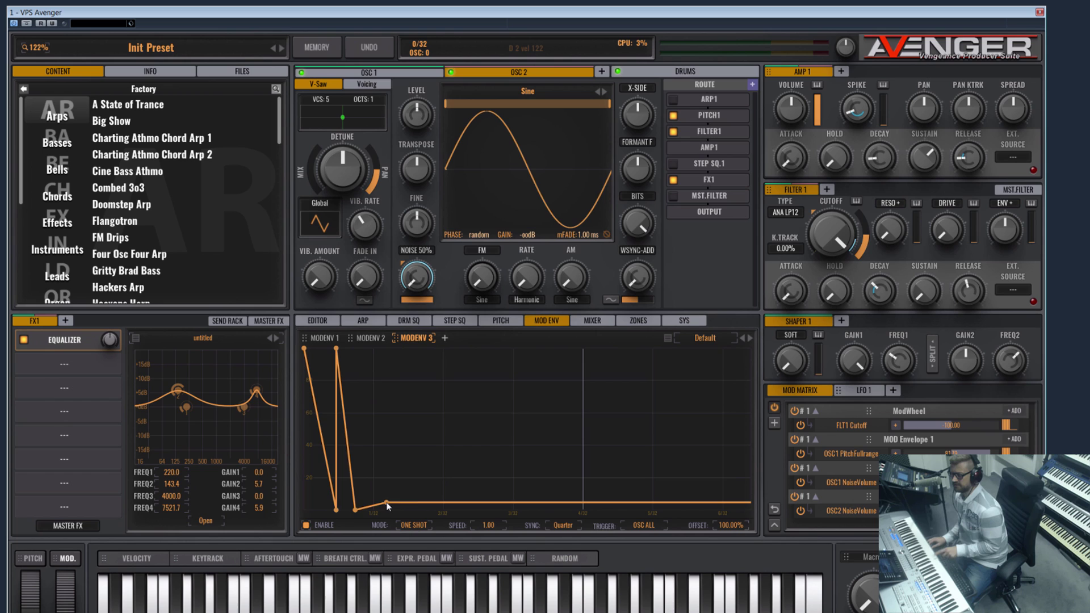
pyautogui.moveTo(387, 510); pyautogui.dragTo(596, 547)
pyautogui.doubleClick(400, 354)
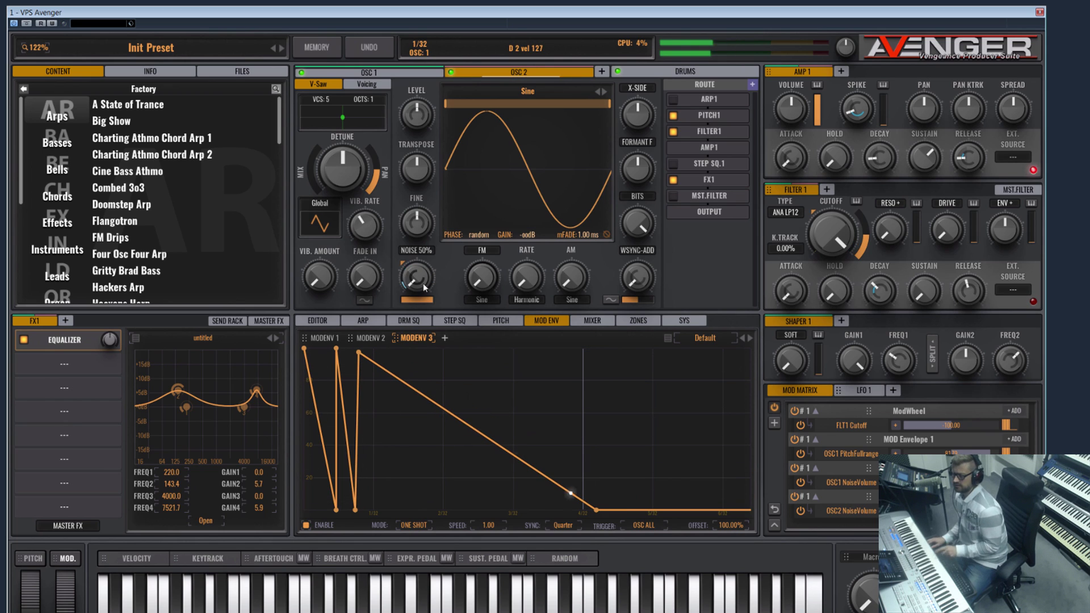
# - Fine-tune oscillator 2's noise color, and bend and slightly shorten the final decay of Mod Envelope 3
pyautogui.moveTo(422, 299); pyautogui.dragTo(412, 324)
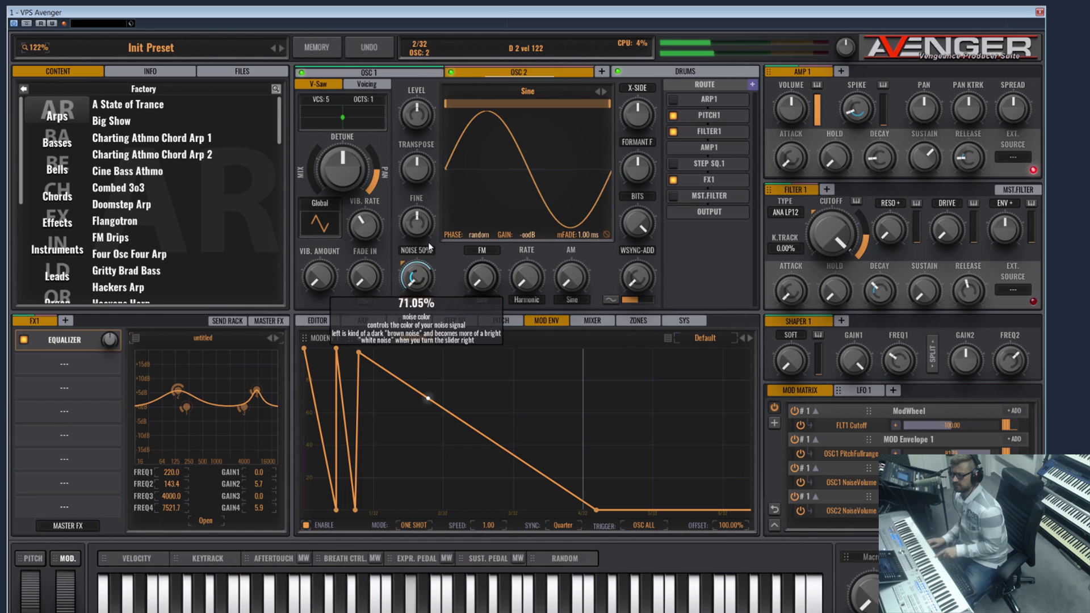
pyautogui.moveTo(431, 302); pyautogui.dragTo(426, 301)
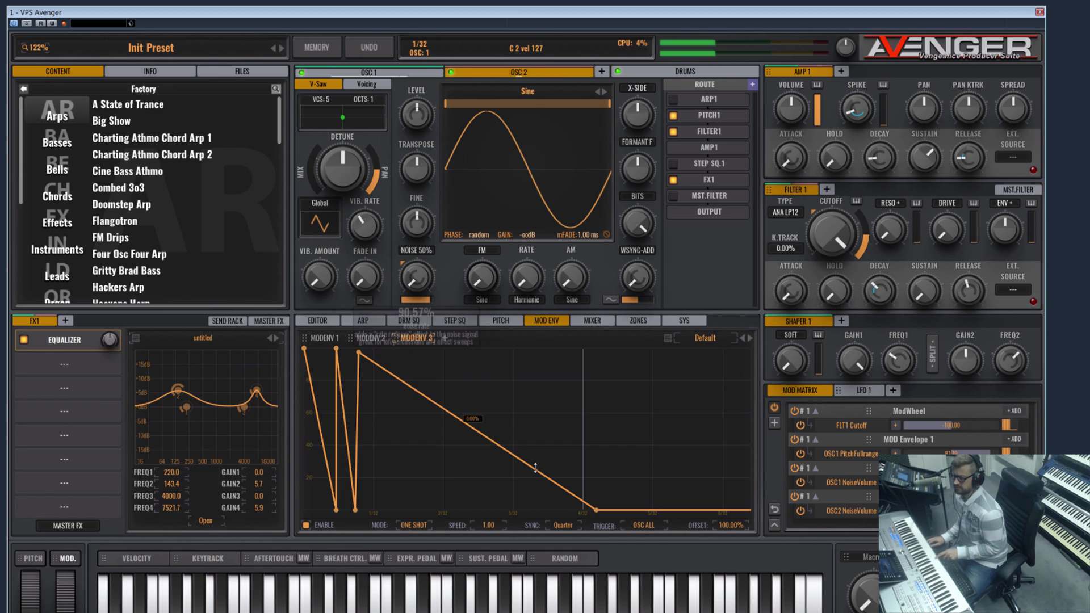
pyautogui.moveTo(499, 446); pyautogui.dragTo(499, 478)
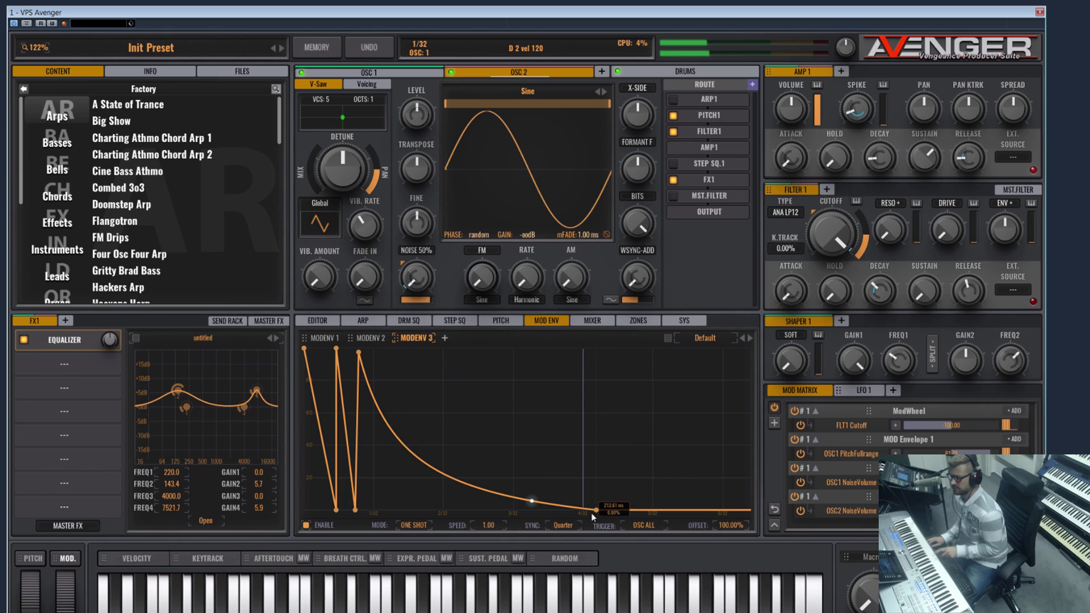
pyautogui.moveTo(595, 511); pyautogui.dragTo(582, 512)
# - Add a point partway down Mod Envelope 3's final decay and bulge the segment before it upward
pyautogui.doubleClick(401, 459)
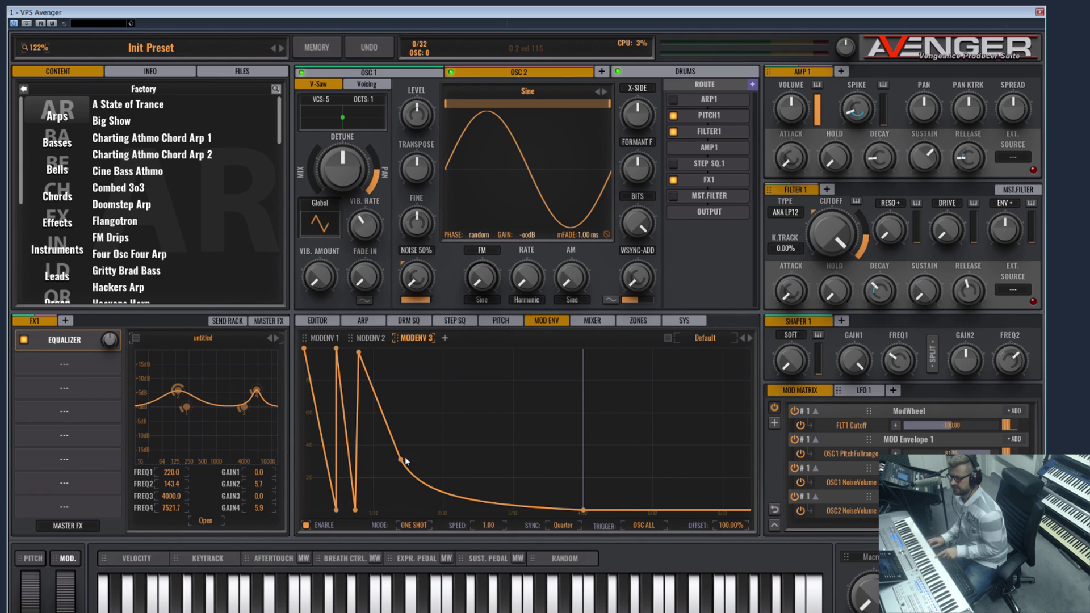
pyautogui.moveTo(398, 393); pyautogui.dragTo(398, 366)
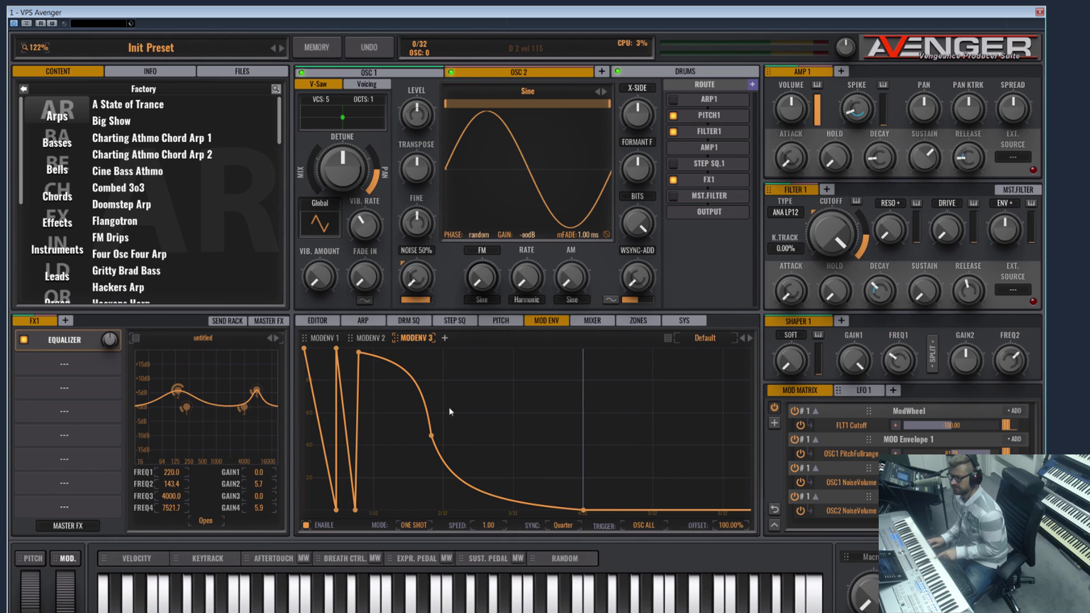
pyautogui.moveTo(433, 437); pyautogui.dragTo(448, 435)
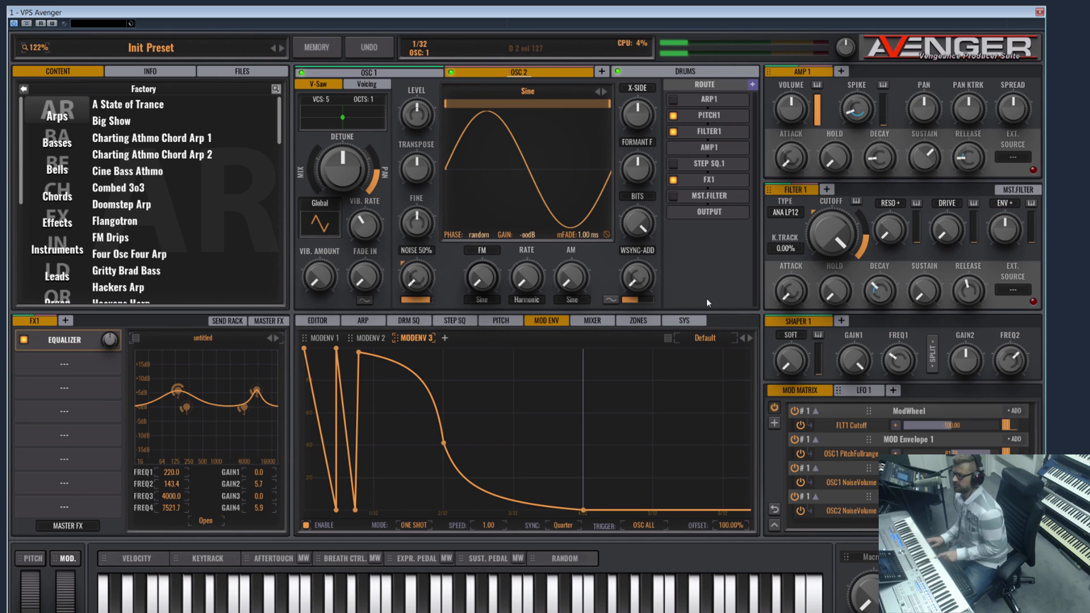
# - Add Shaper 1 to oscillator 2's route and compare it with oscillator 1's route
pyautogui.click(732, 99)
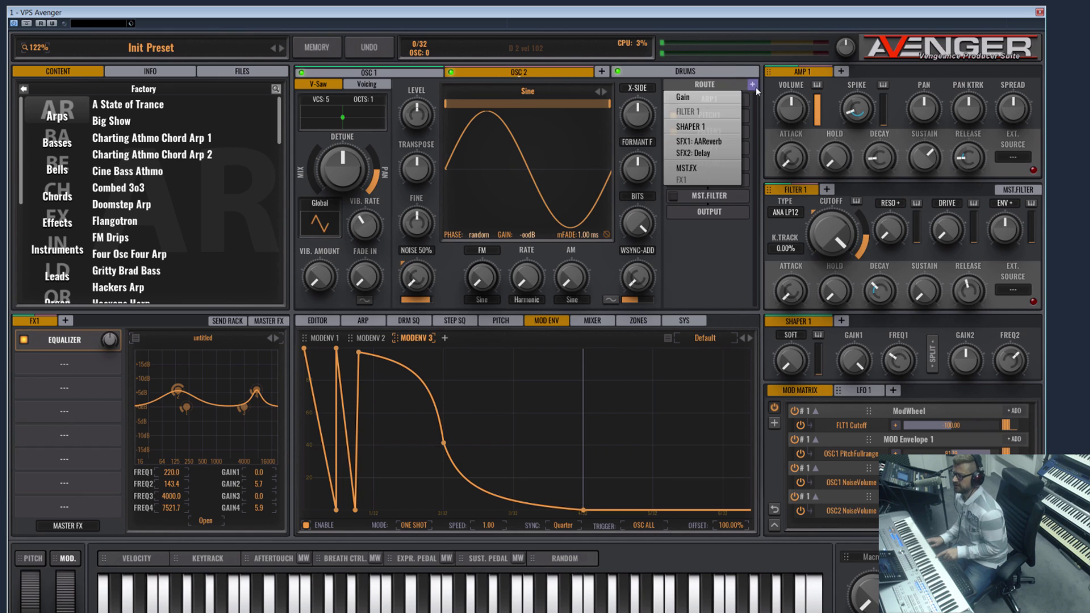
pyautogui.click(709, 129)
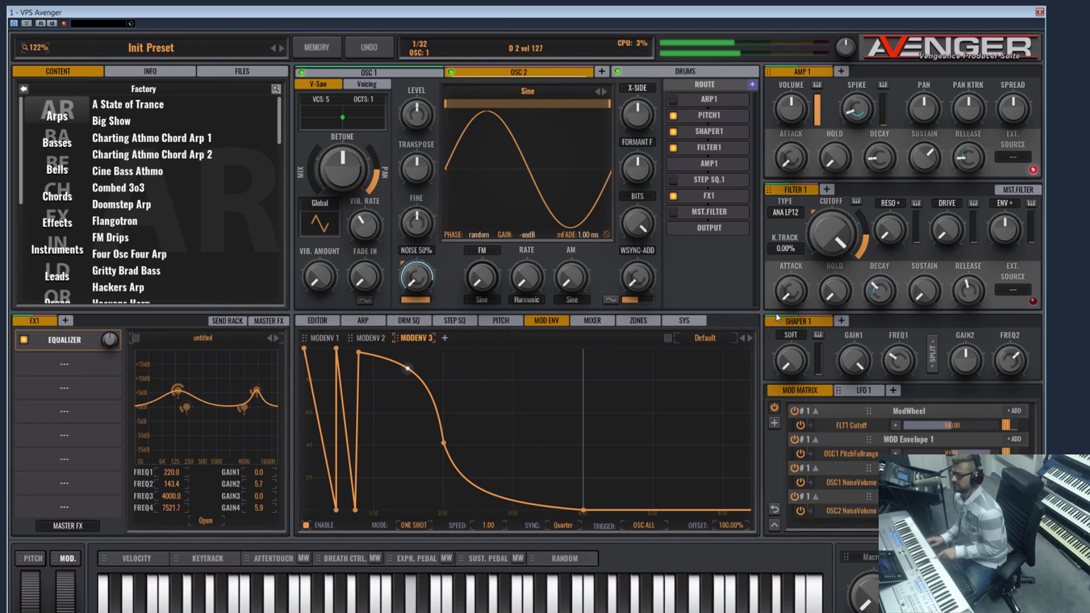
pyautogui.click(434, 73)
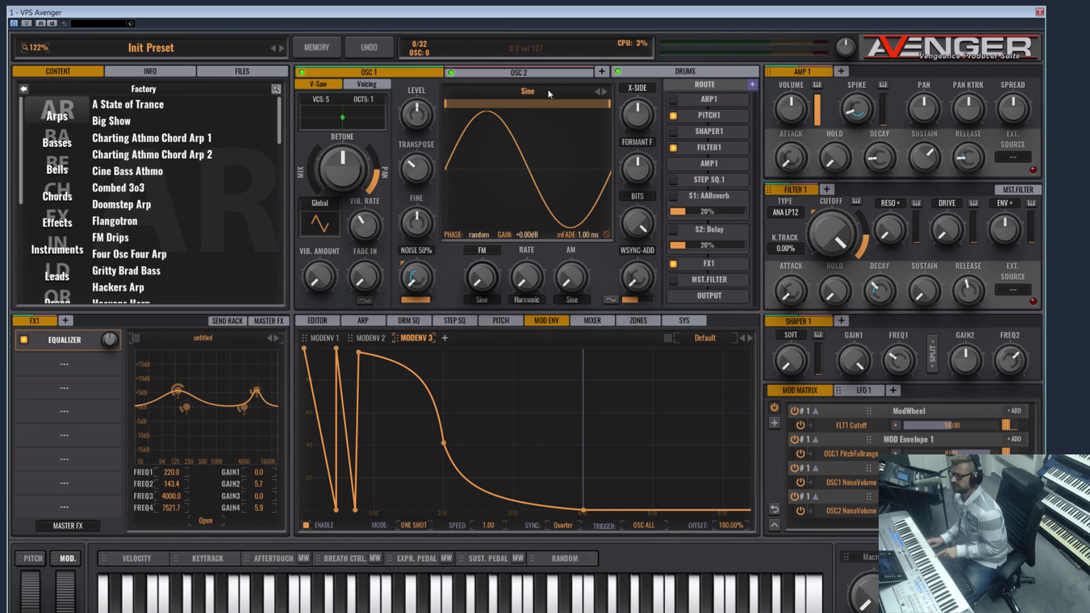
pyautogui.click(533, 74)
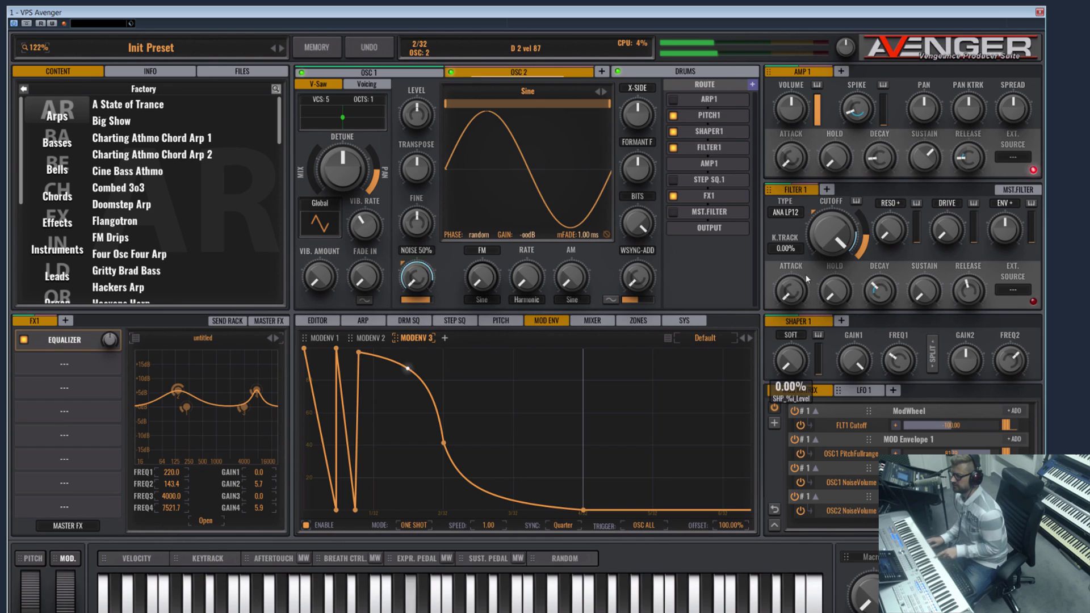
# - Adjust Shaper 1's level, first gain and first frequency, and boost its second gain to emphasize two bands
pyautogui.moveTo(790, 353); pyautogui.dragTo(792, 330)
pyautogui.moveTo(899, 359); pyautogui.dragTo(917, 328)
pyautogui.moveTo(800, 356); pyautogui.dragTo(799, 379)
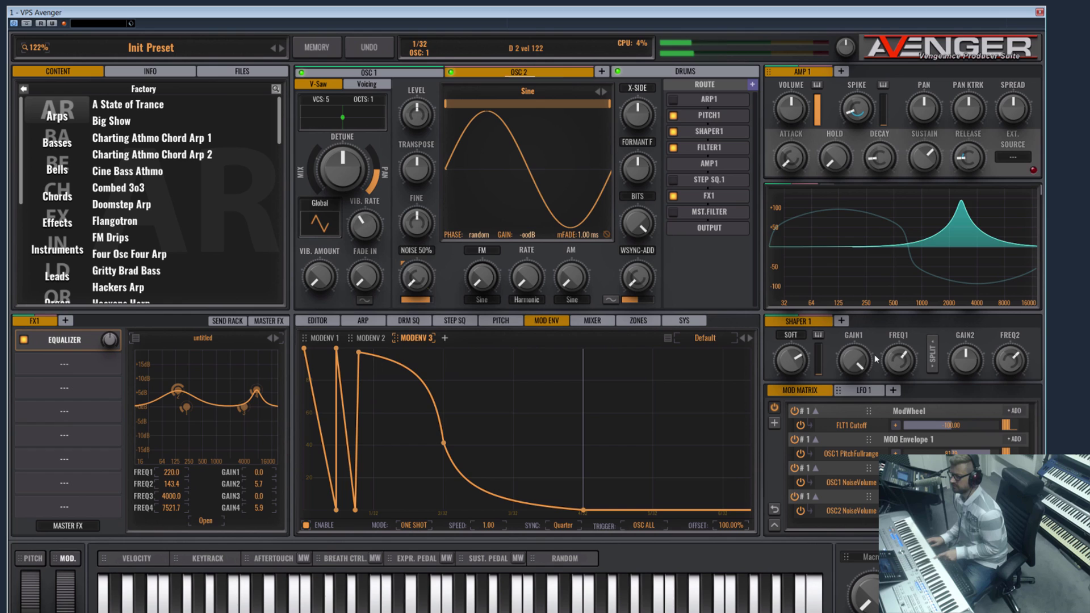
pyautogui.moveTo(863, 360)
pyautogui.mouseDown()
pyautogui.moveTo(865, 388)
pyautogui.moveTo(866, 366)
pyautogui.mouseUp()
pyautogui.moveTo(965, 361); pyautogui.dragTo(1008, 399)
pyautogui.moveTo(965, 361); pyautogui.dragTo(965, 349)
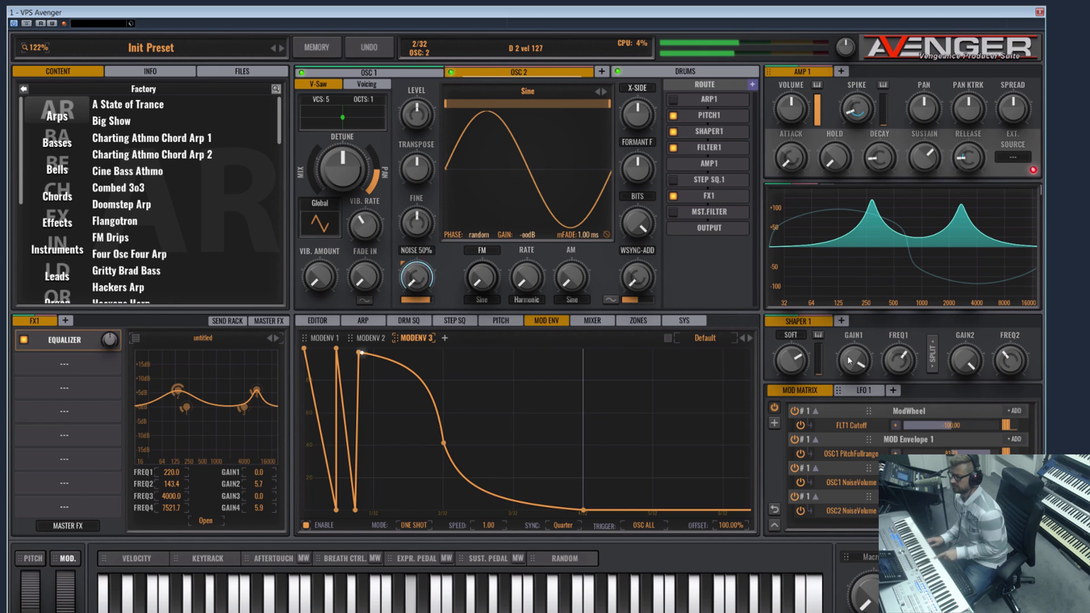
pyautogui.moveTo(903, 363); pyautogui.dragTo(902, 353)
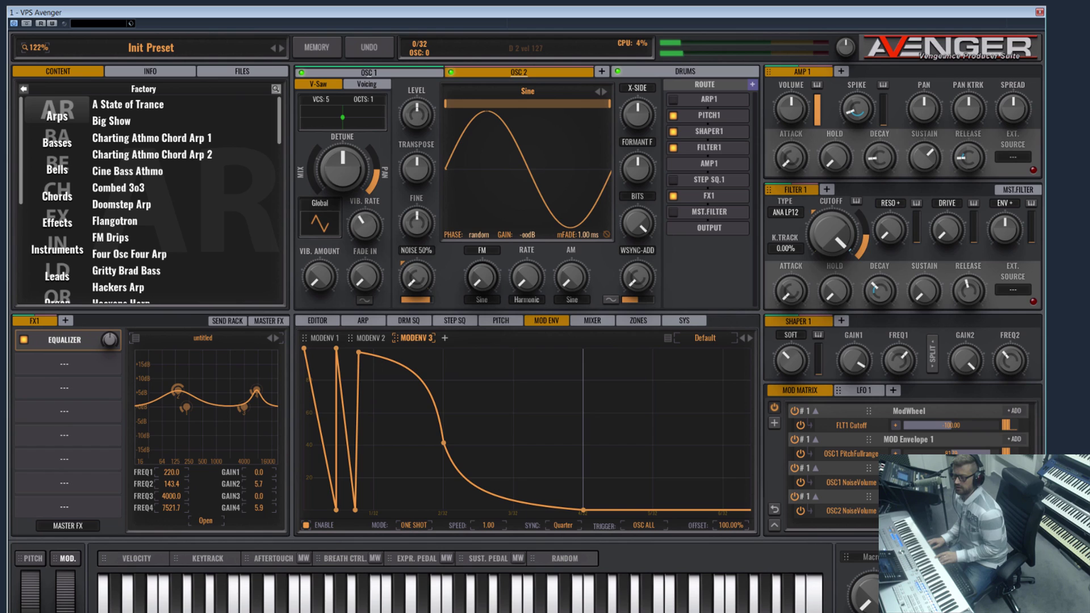
# - Show the send effects and add the AAReverb send to oscillator 2's route
pyautogui.click(218, 320)
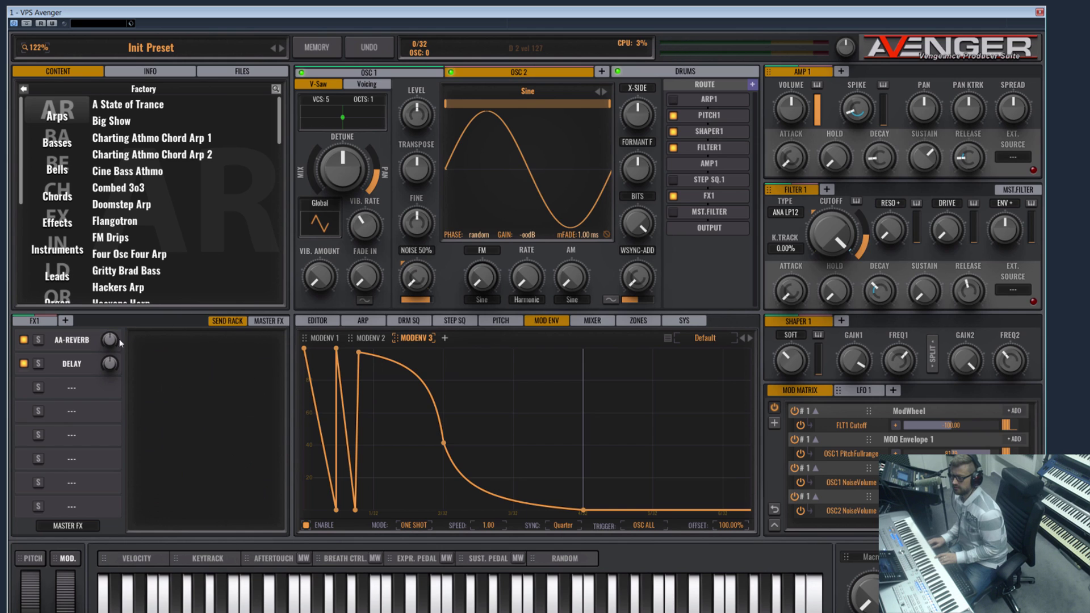
pyautogui.click(752, 84)
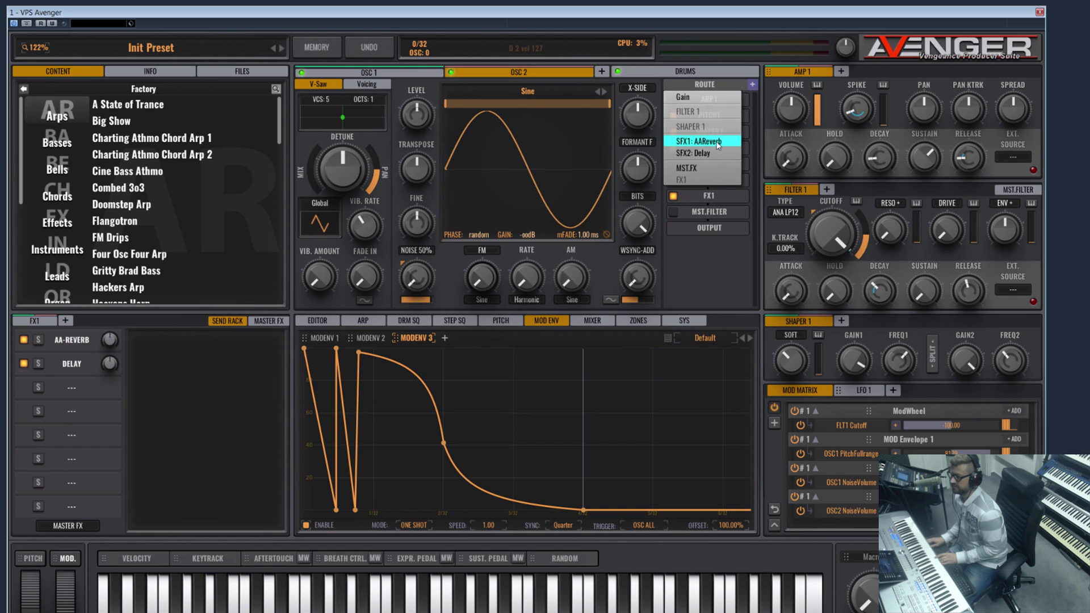
pyautogui.click(704, 143)
# - Set the AA-Reverb to the Room type with a time of 8.05, and raise Shaper 1's second frequency
pyautogui.click(73, 341)
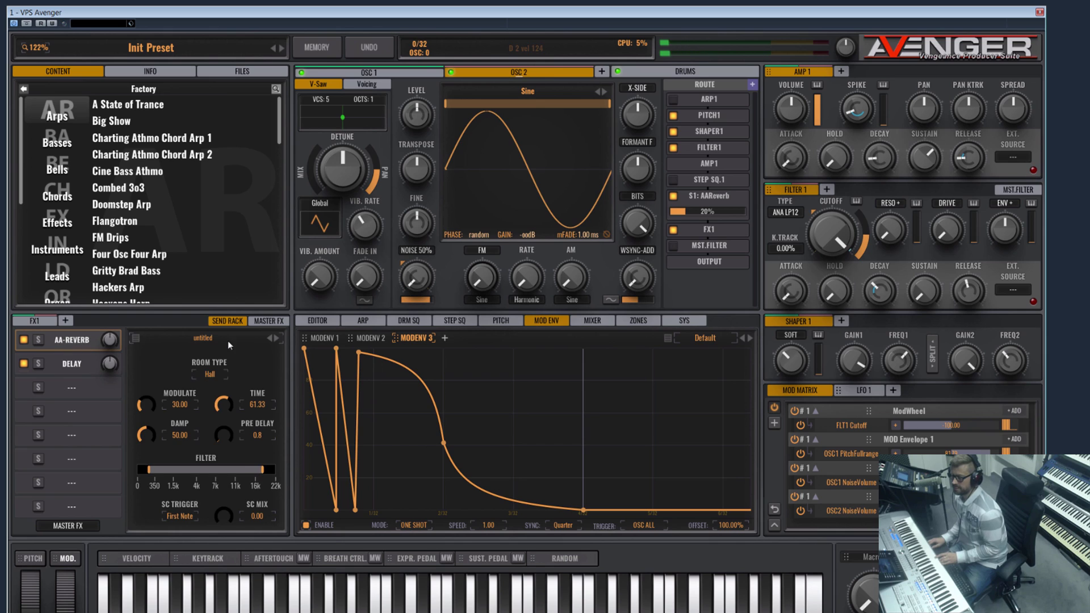
pyautogui.click(208, 374)
pyautogui.click(238, 398)
pyautogui.moveTo(227, 447); pyautogui.dragTo(224, 453)
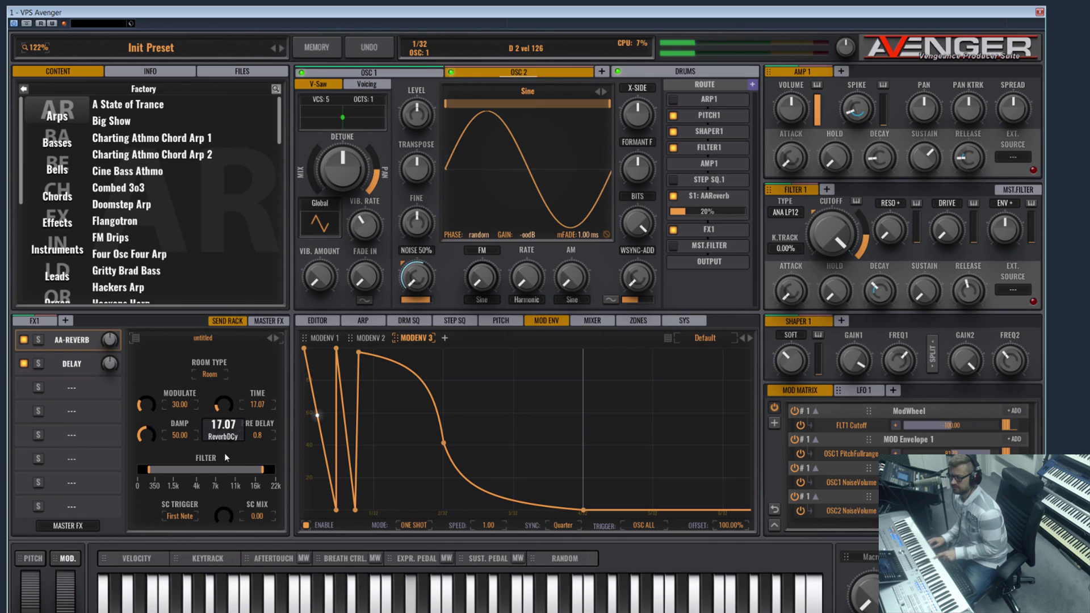
pyautogui.moveTo(223, 407); pyautogui.dragTo(221, 420)
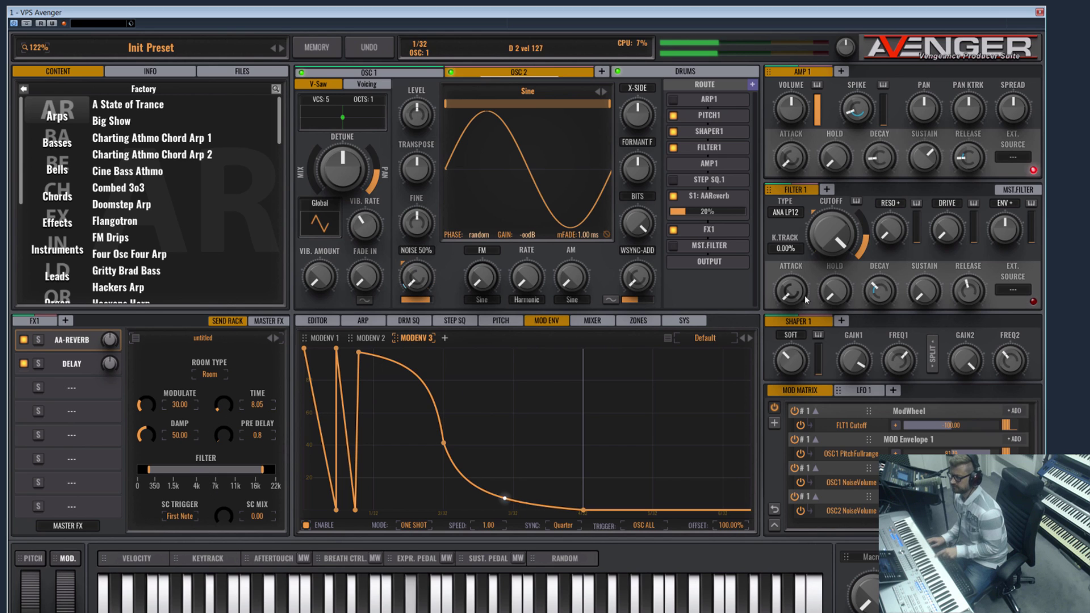
pyautogui.moveTo(1009, 360); pyautogui.dragTo(1010, 341)
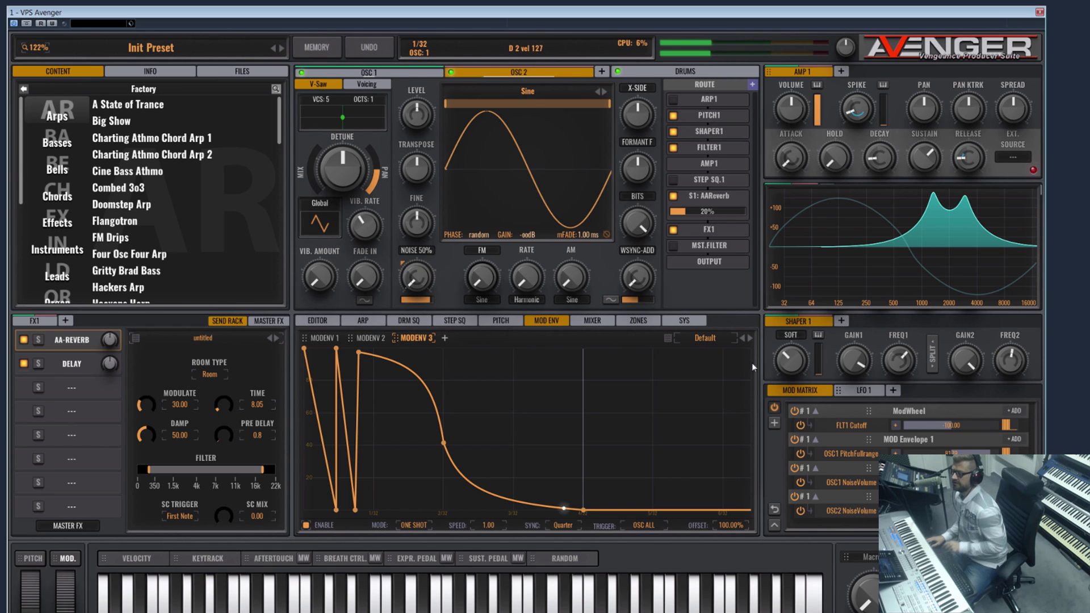
# - Add oscillators 3 and 4
pyautogui.click(601, 71)
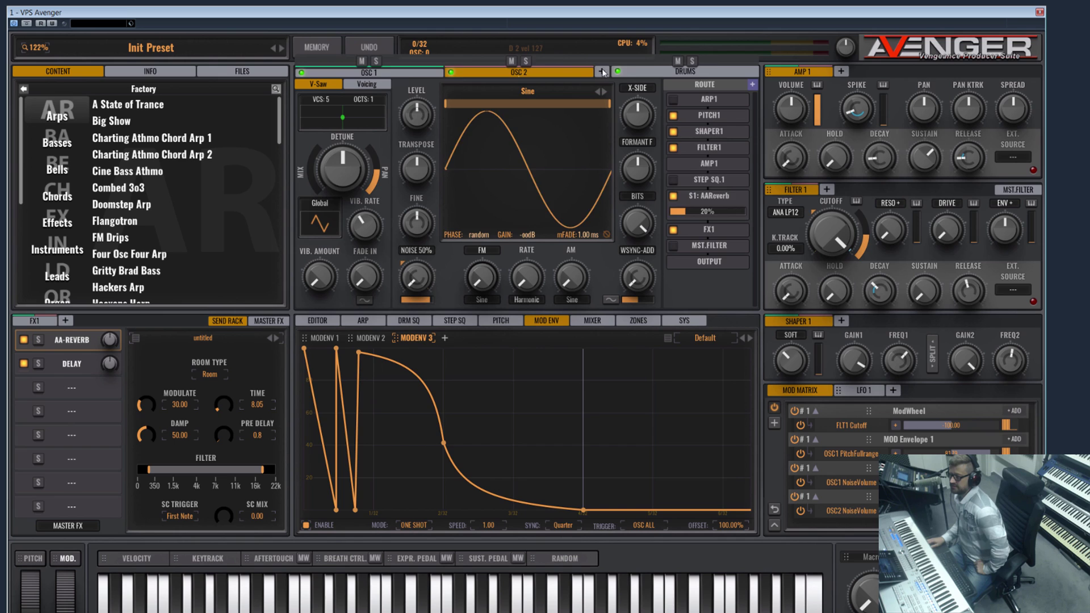
pyautogui.click(640, 71)
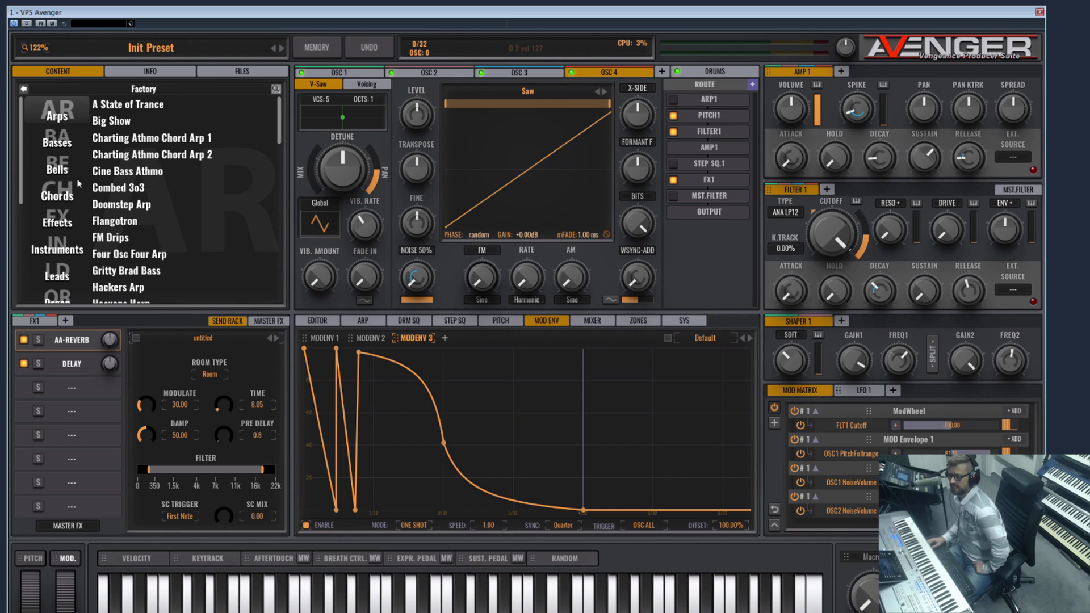
# - Load the factory preset Drumkit Dance from the Effects category
pyautogui.click(57, 223)
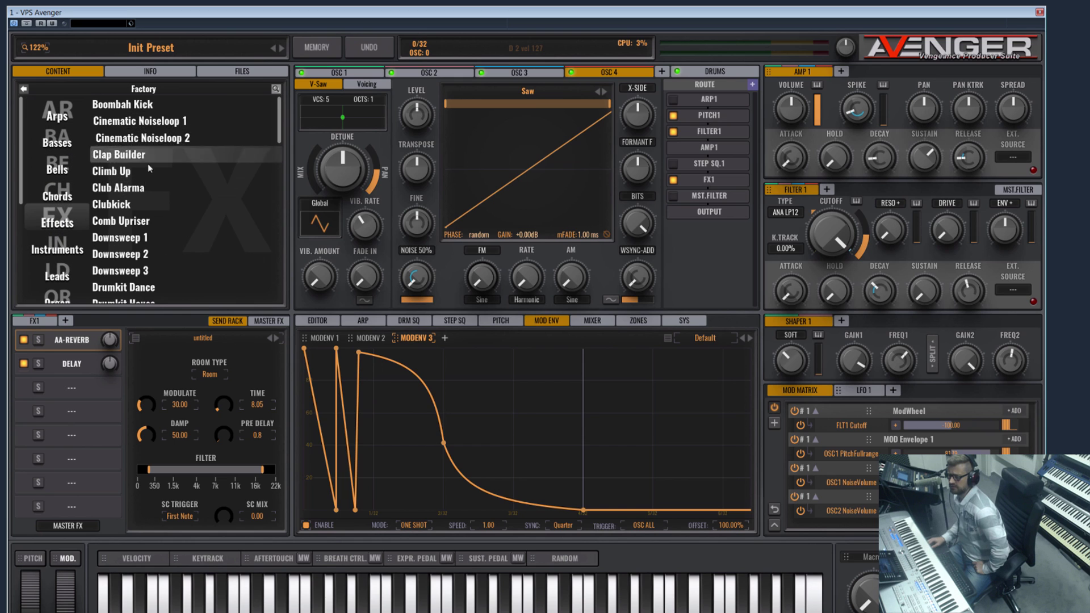
pyautogui.scroll(-2, 171, 199)
pyautogui.scroll(-1, 168, 226)
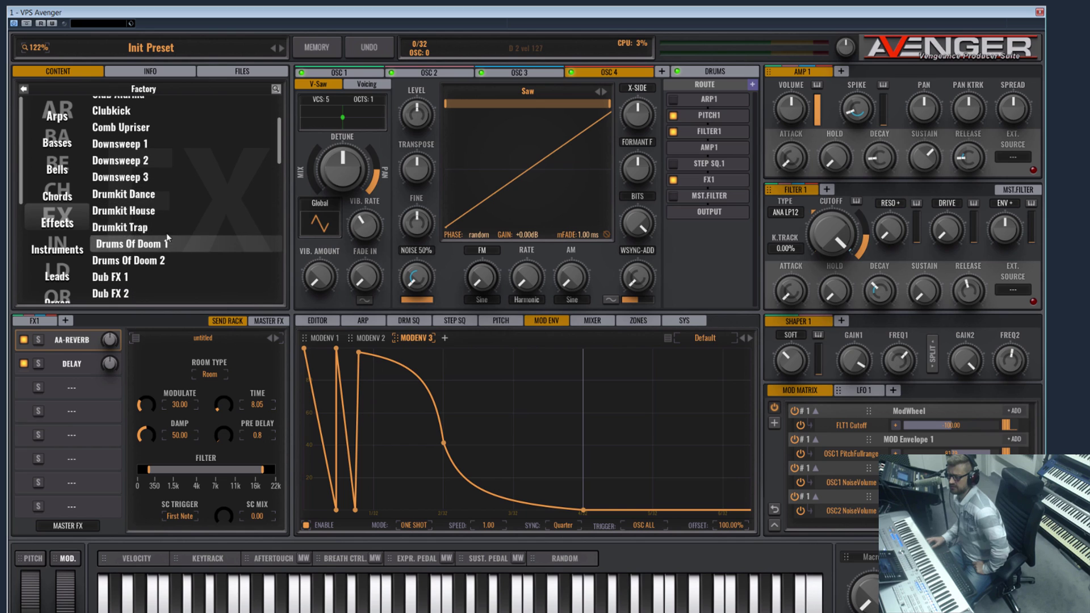
pyautogui.click(142, 194)
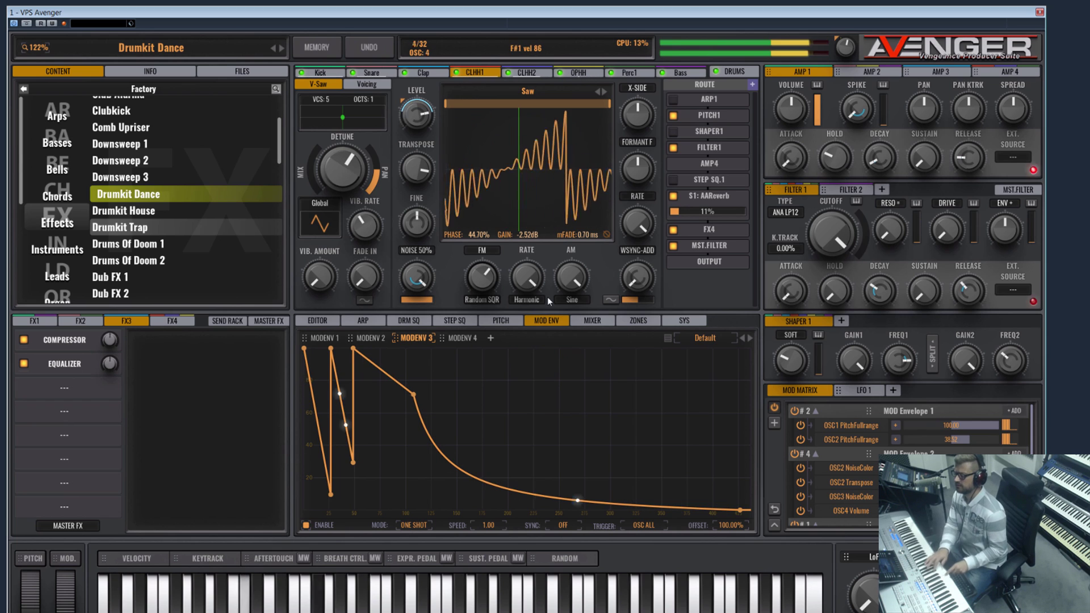
# - Show the key zones and examine how each drum oscillator is assigned to its own keys
pyautogui.click(631, 322)
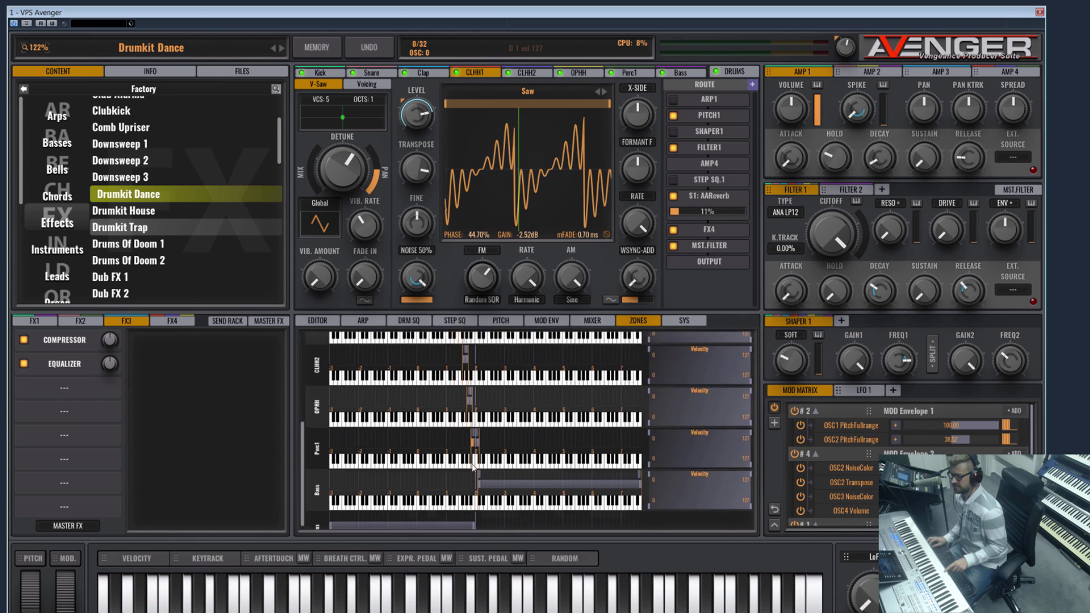
pyautogui.scroll(3, 472, 467)
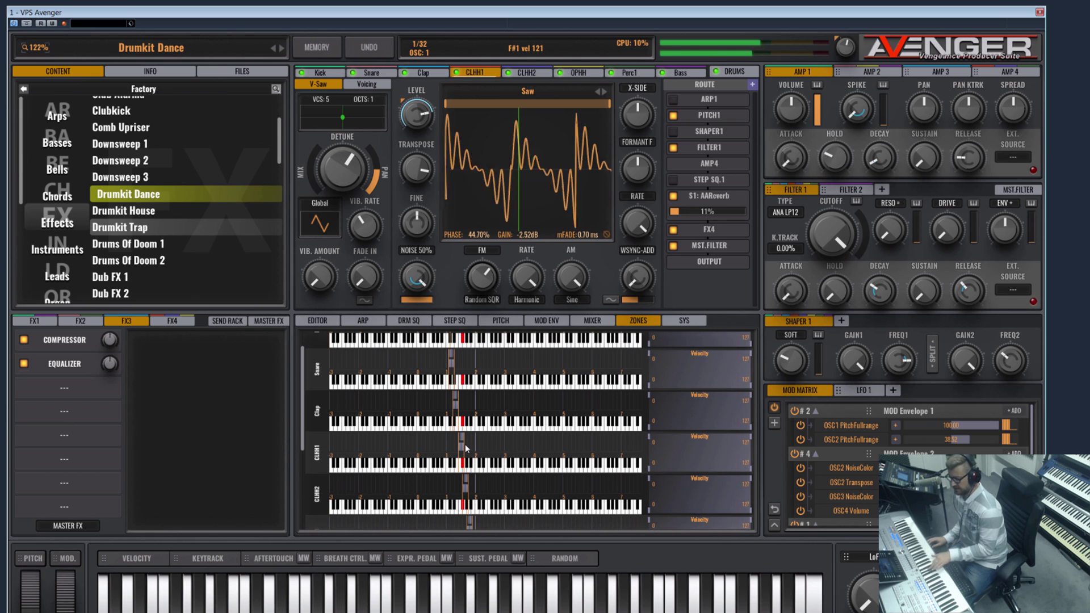
pyautogui.scroll(1, 502, 405)
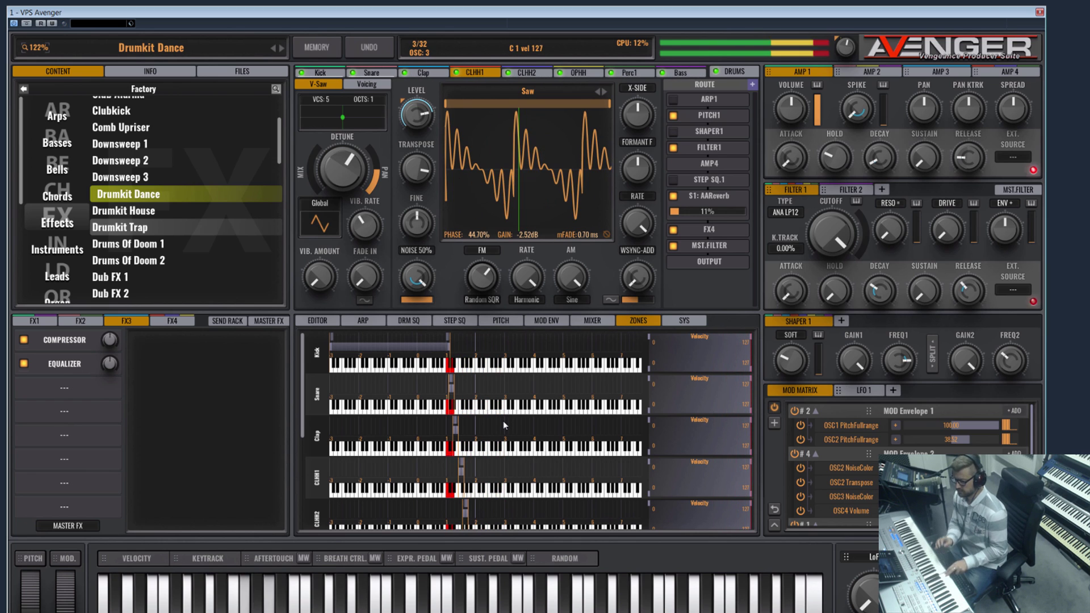
# - Load the Drumkit Trap preset and show its OPHH oscillator to examine the settings
pyautogui.click(155, 227)
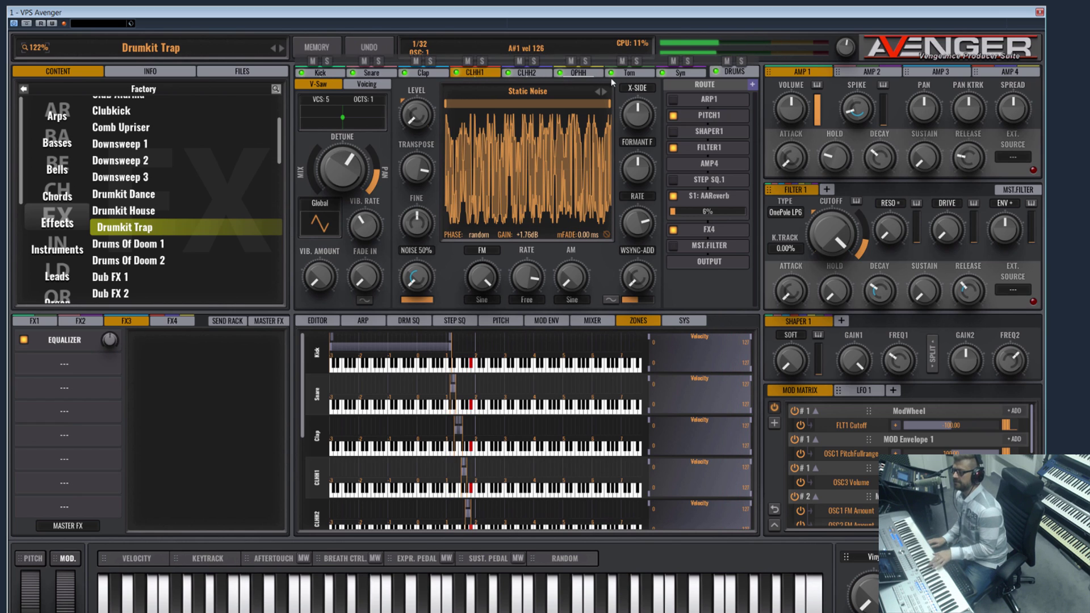
pyautogui.click(594, 73)
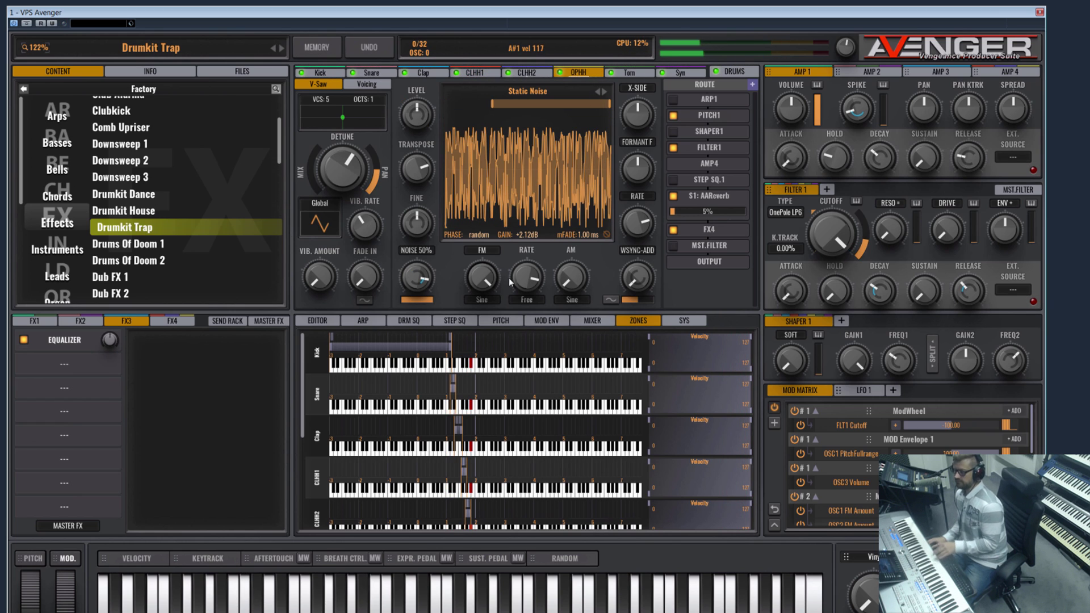
pyautogui.moveTo(526, 280)
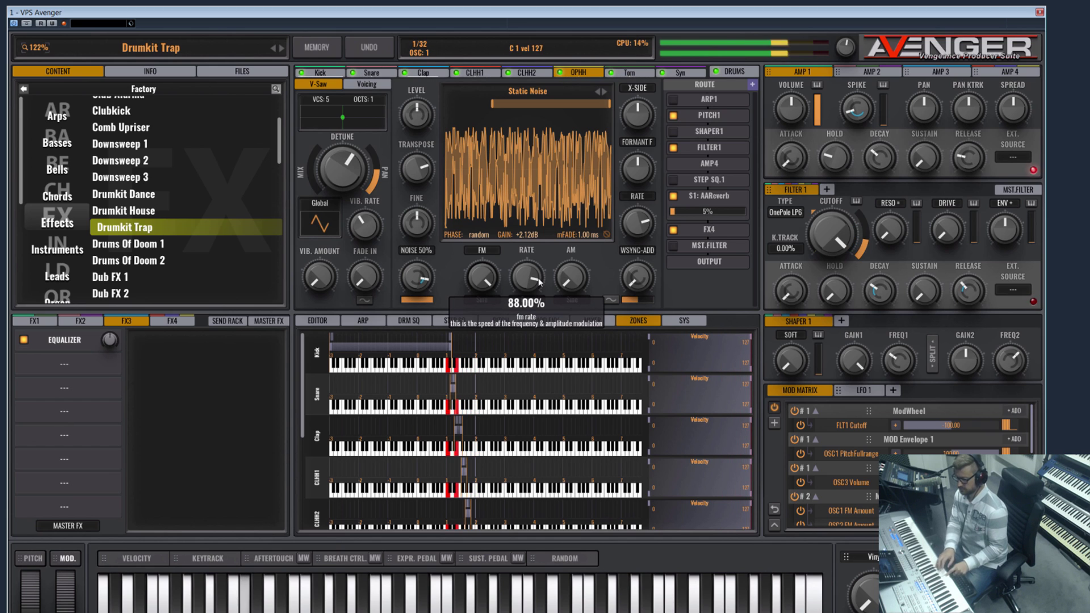
# - Show the modulation envelopes and examine the full curve of MODENV 4 from its start
pyautogui.click(562, 321)
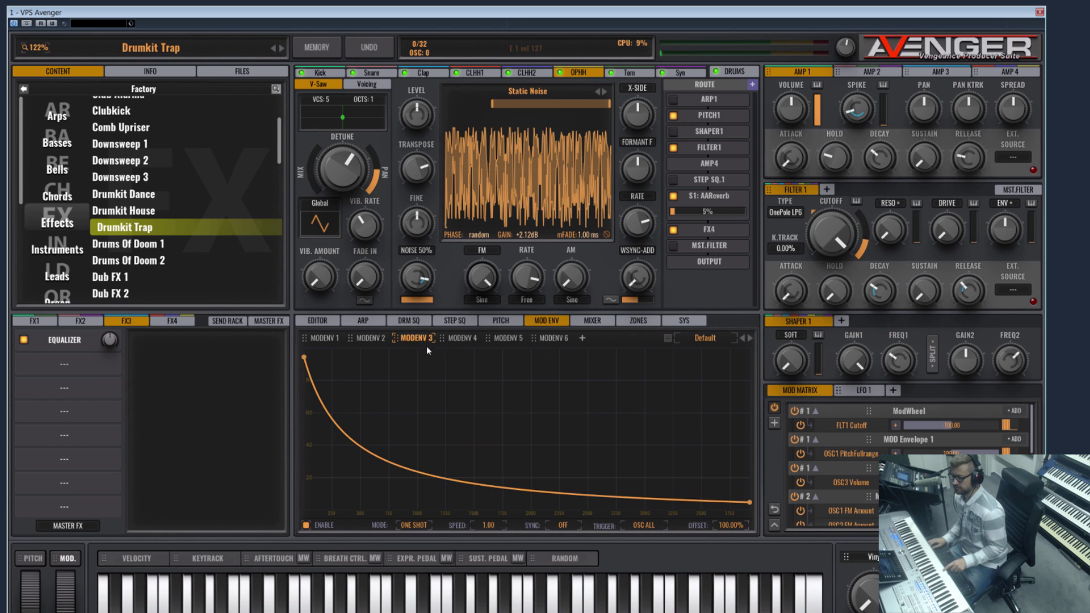
pyautogui.click(461, 338)
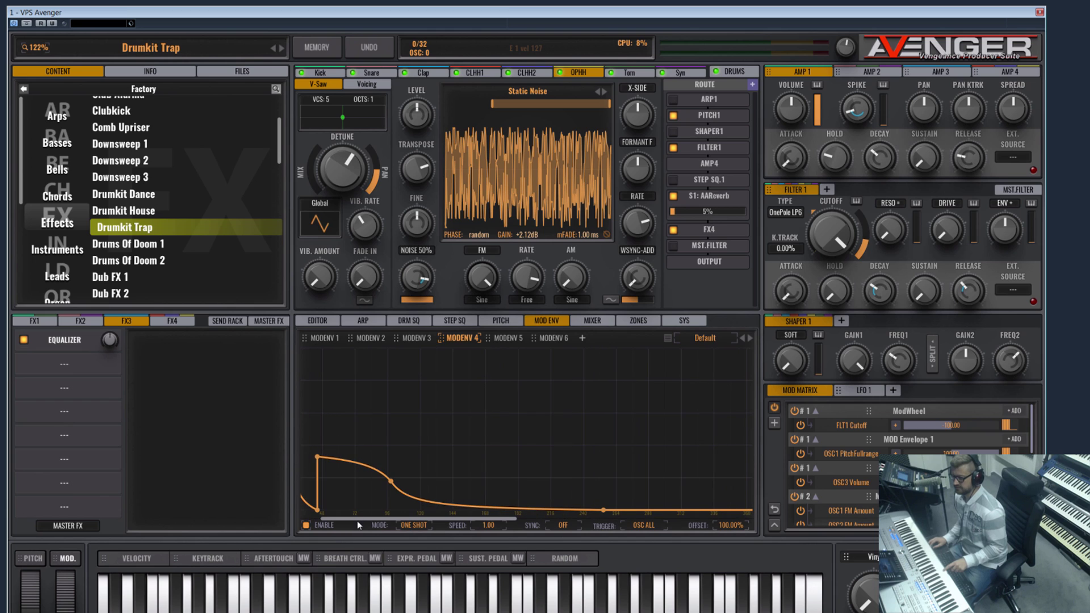
pyautogui.moveTo(320, 519); pyautogui.dragTo(302, 522)
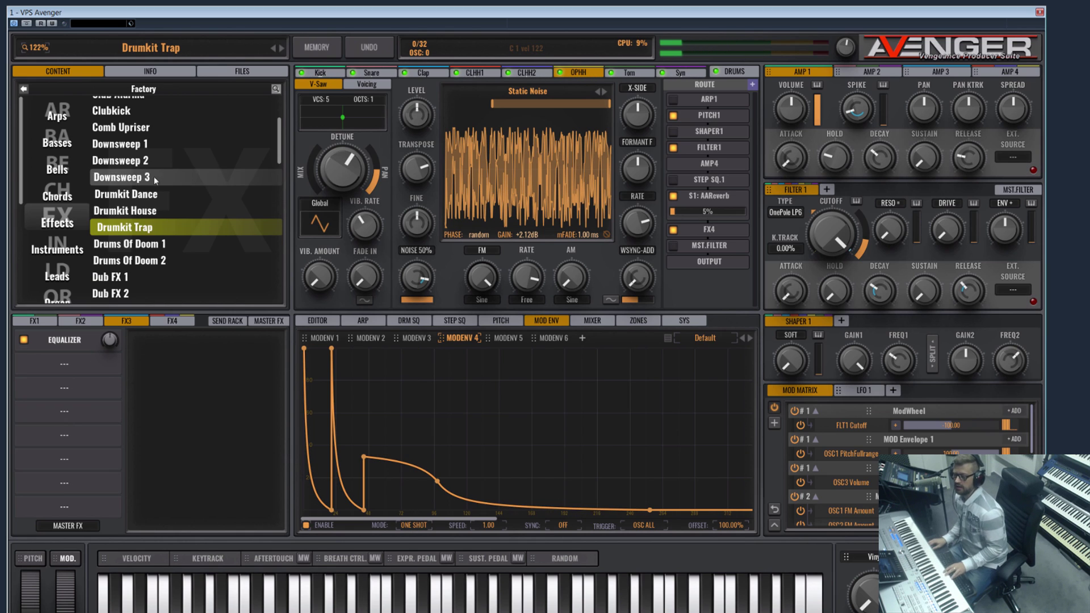
# - Load the Drumkit House preset, and switch back to Drumkit Dance
pyautogui.click(177, 210)
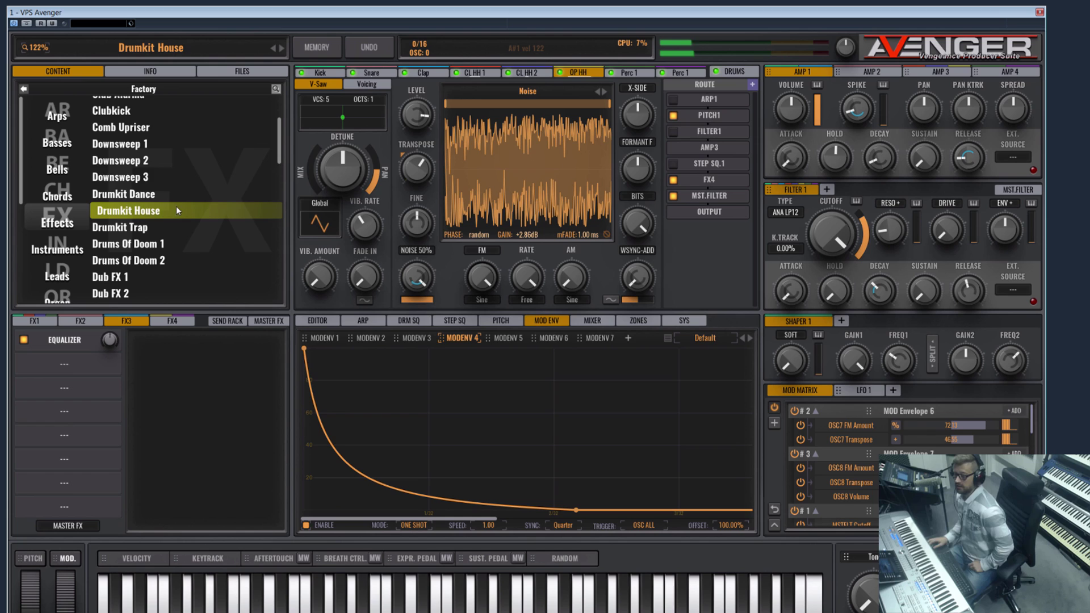
pyautogui.click(134, 200)
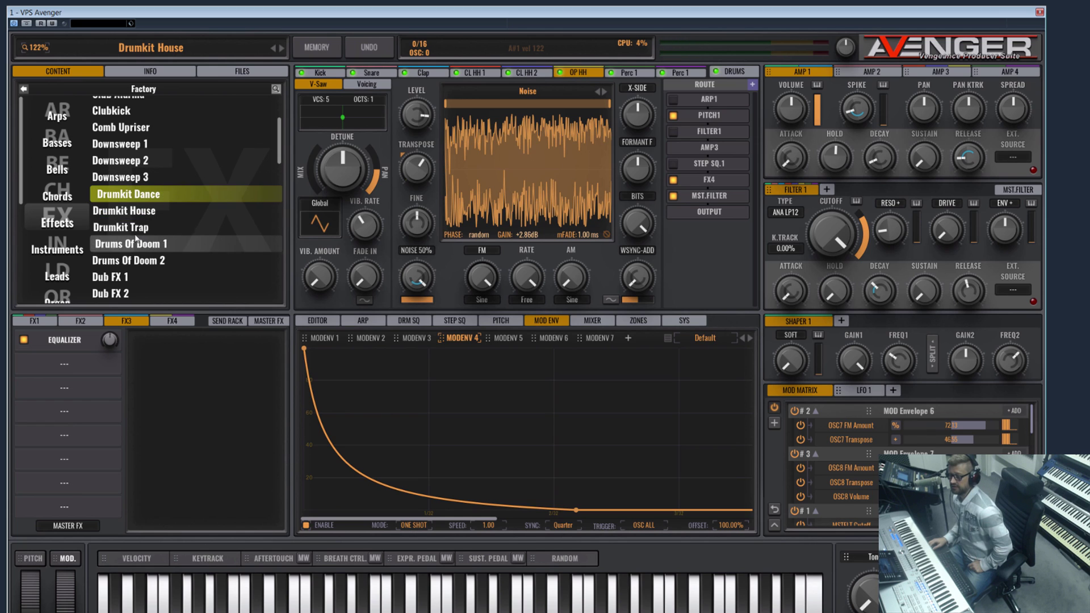